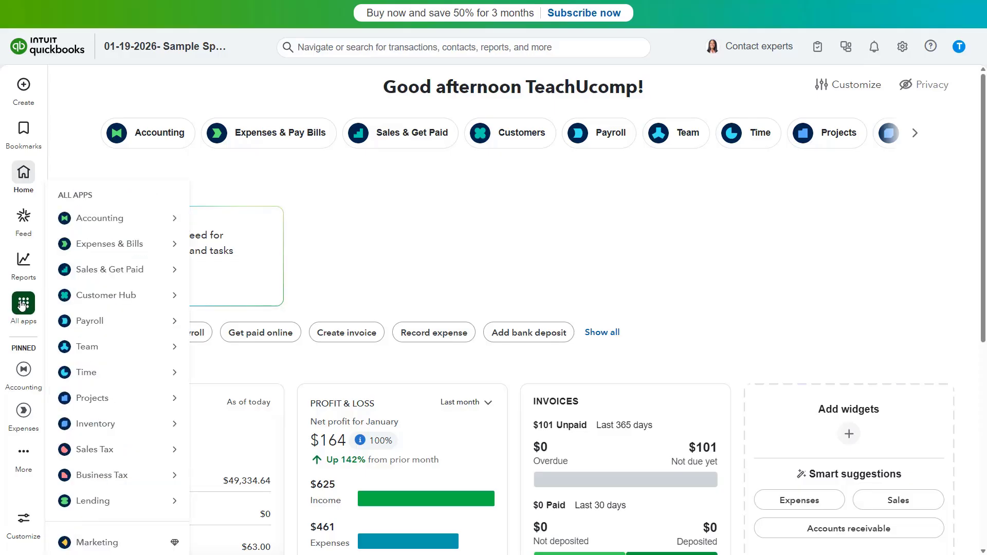
# Step: Go to the bank transactions page in Accounting and start uploading transactions from a file
pyautogui.moveTo(135, 225)
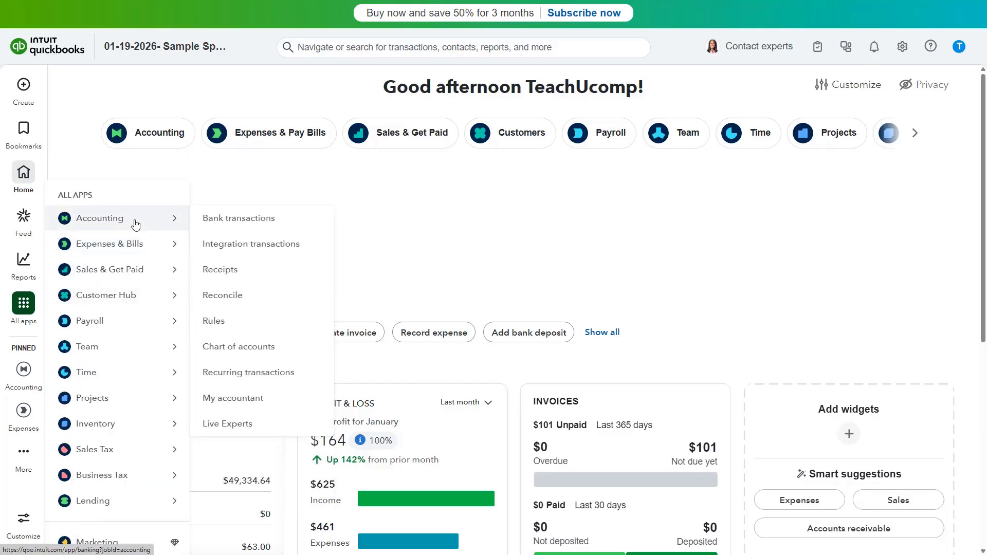
pyautogui.click(213, 221)
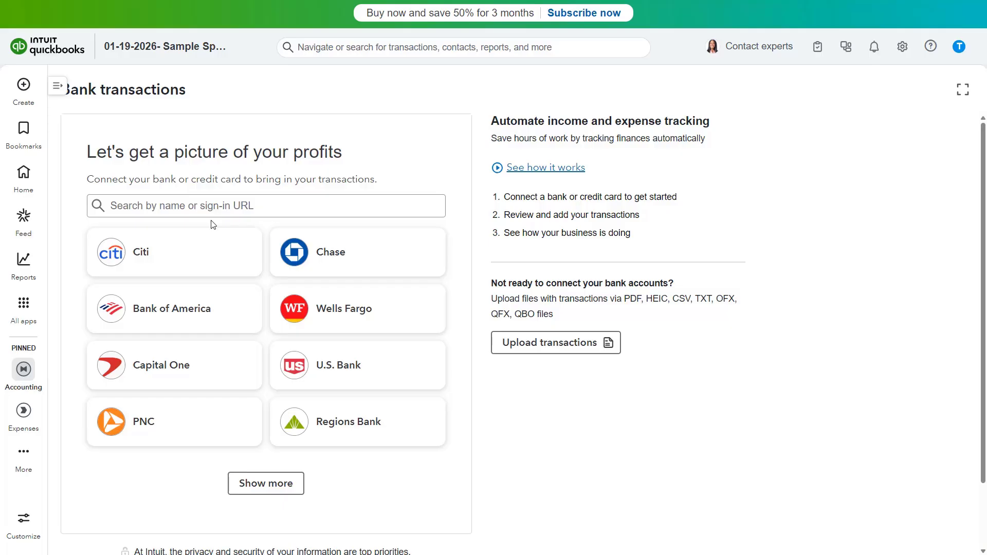
pyautogui.click(165, 208)
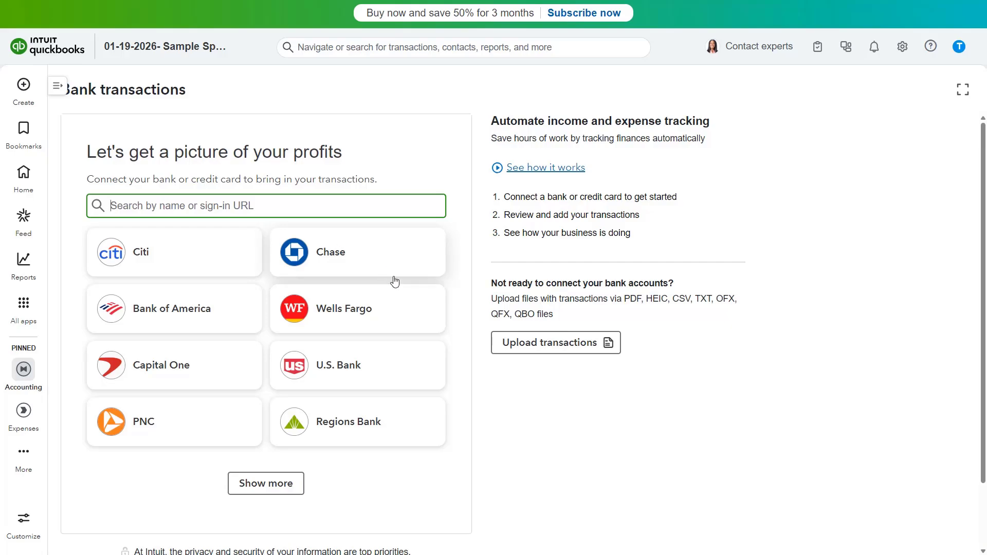
pyautogui.click(520, 348)
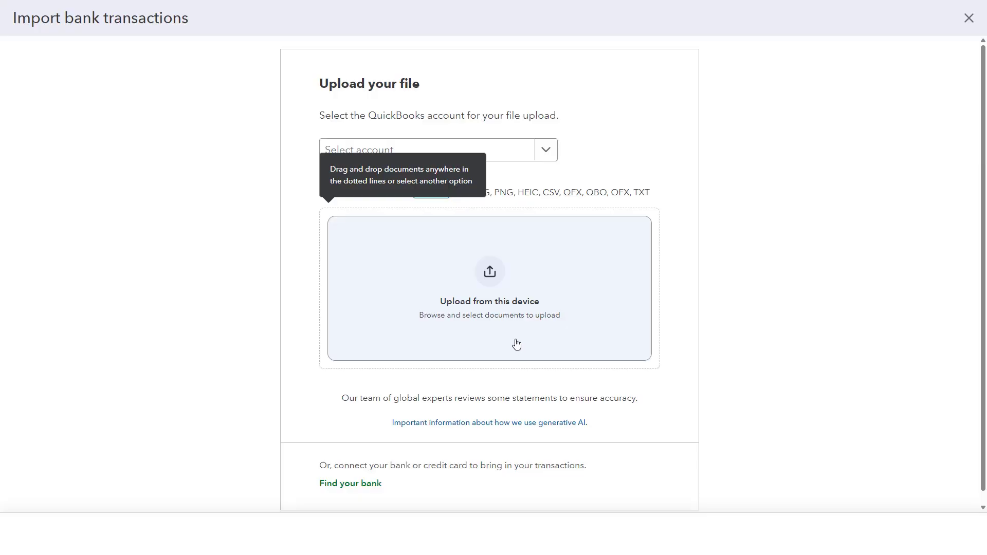
# Step: Choose Business AMEX as the account for the upload and select the transactions file from the BankDataSample folder
pyautogui.click(544, 152)
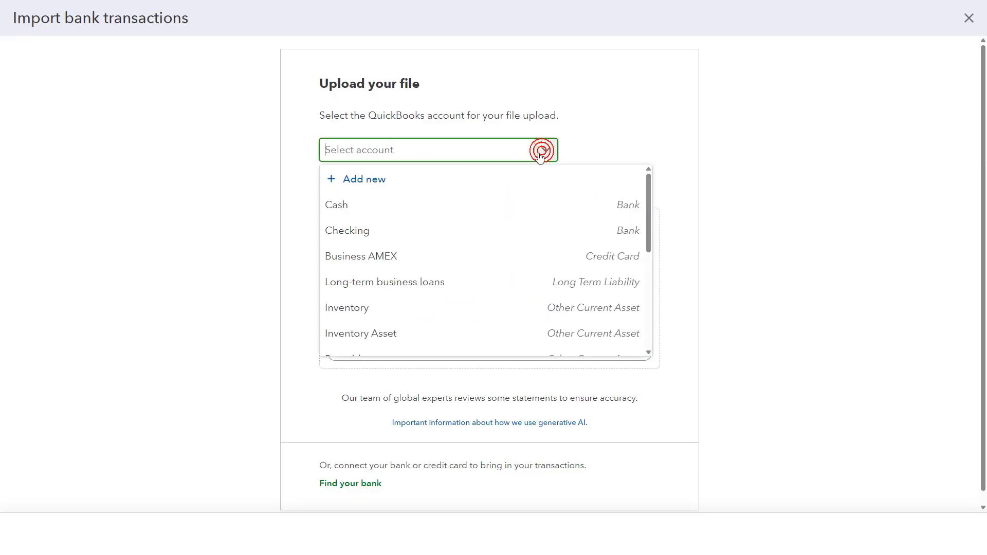
pyautogui.click(477, 254)
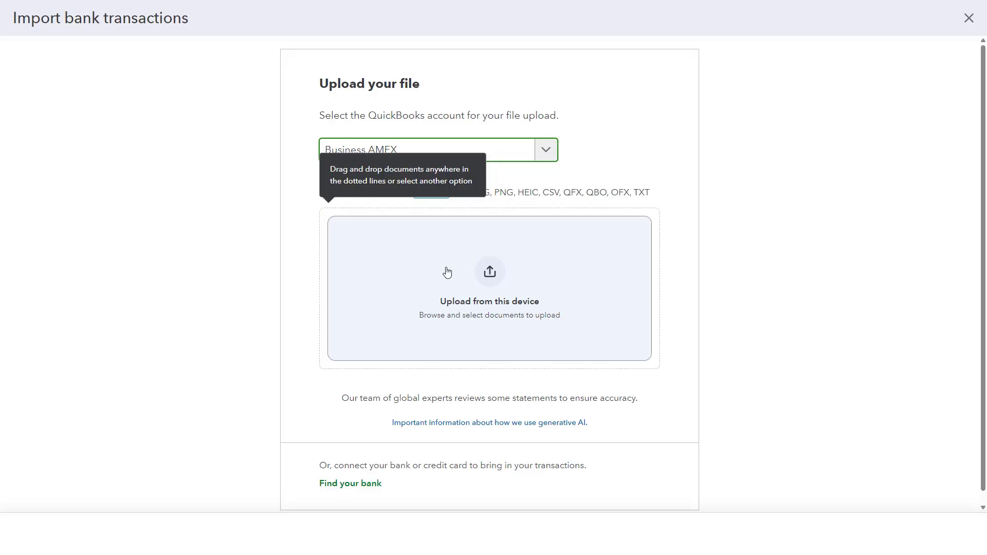
pyautogui.click(446, 267)
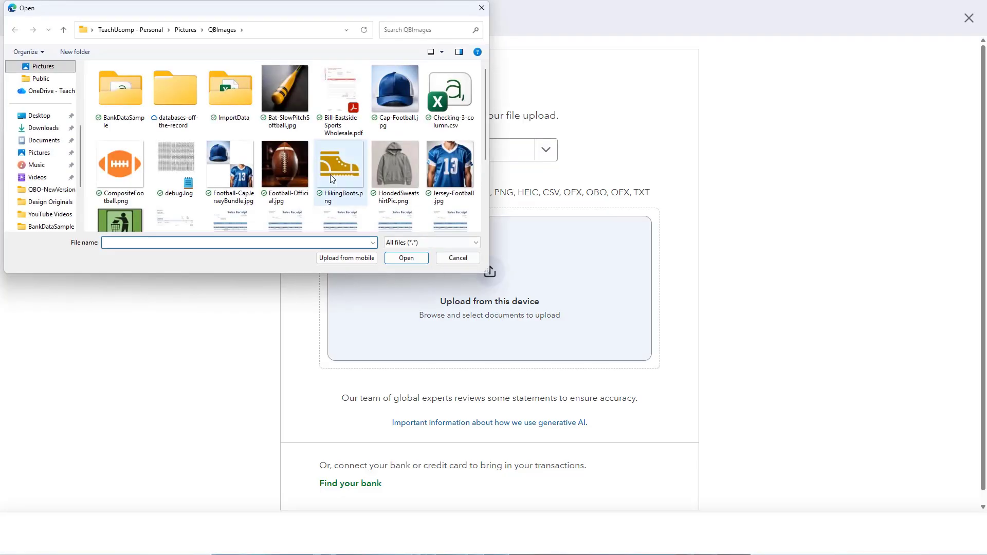
pyautogui.doubleClick(122, 90)
pyautogui.doubleClick(138, 86)
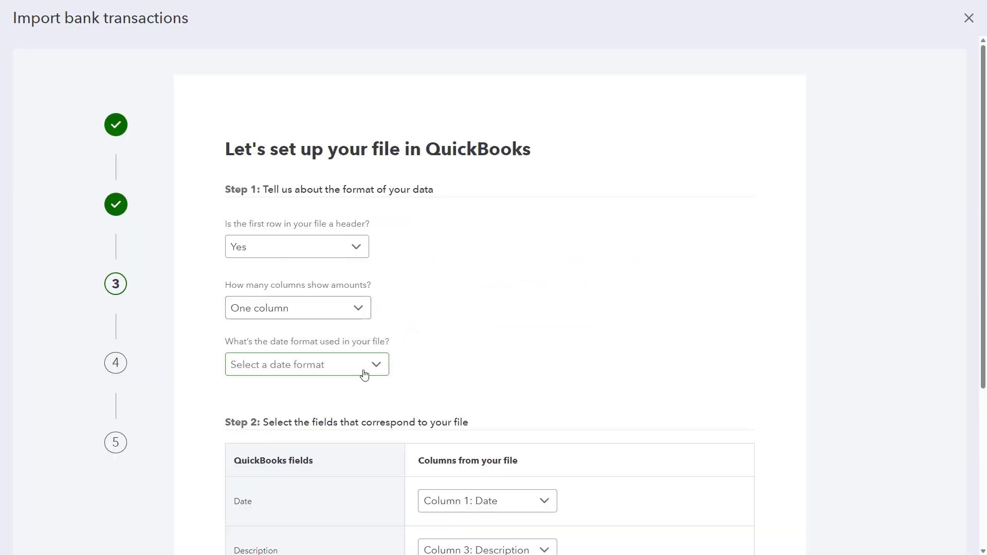
# Step: Set the file's date format to MM/dd/yyyy and accept the suggested column mapping
pyautogui.click(364, 374)
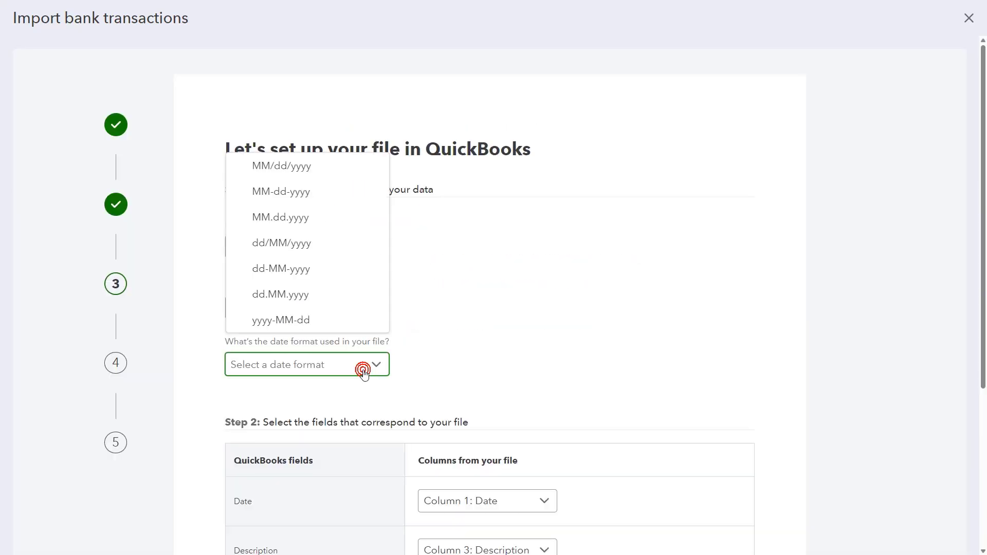
pyautogui.click(342, 166)
pyautogui.scroll(-5, 463, 323)
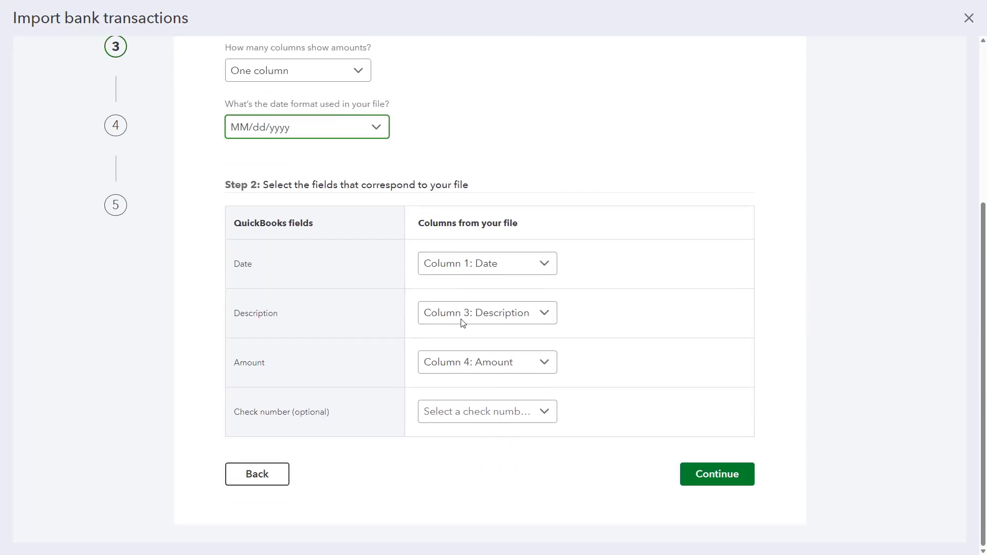
pyautogui.click(715, 473)
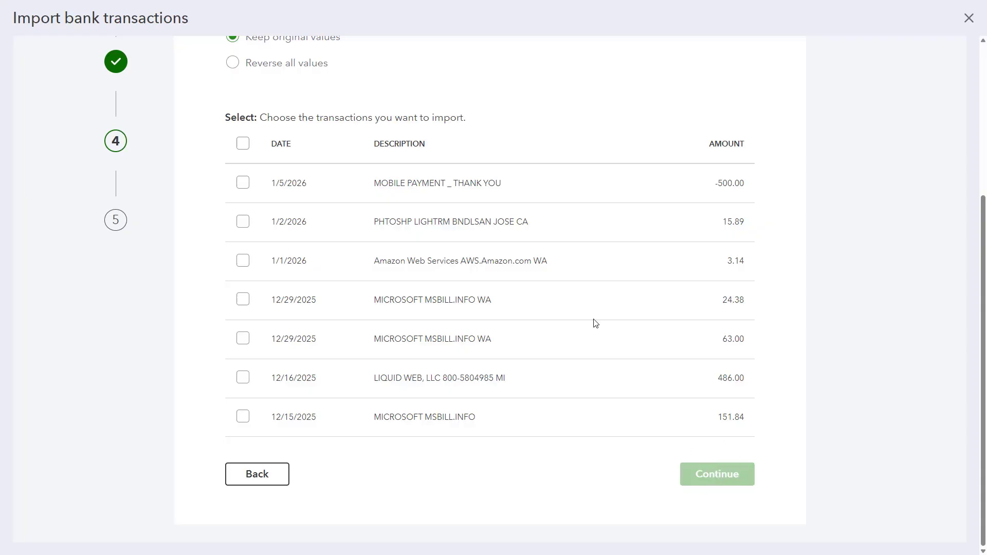
# Step: Reverse all amount values and import all of the listed transactions
pyautogui.click(234, 62)
pyautogui.click(244, 145)
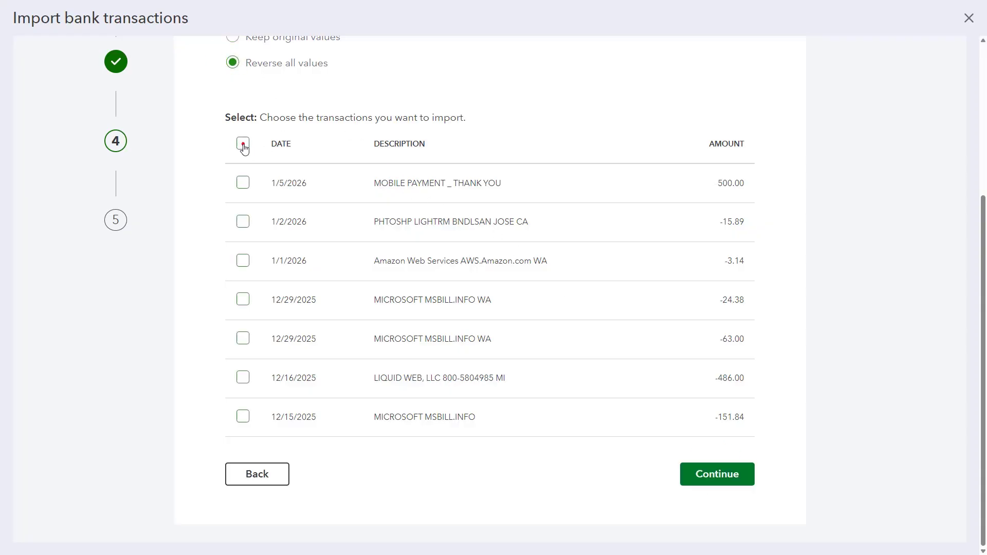
pyautogui.click(697, 478)
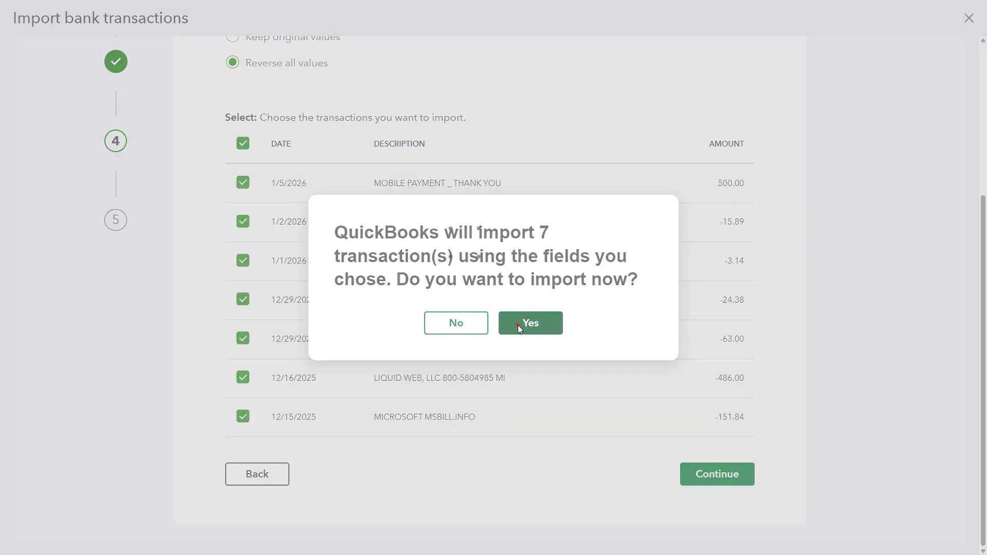
pyautogui.click(520, 327)
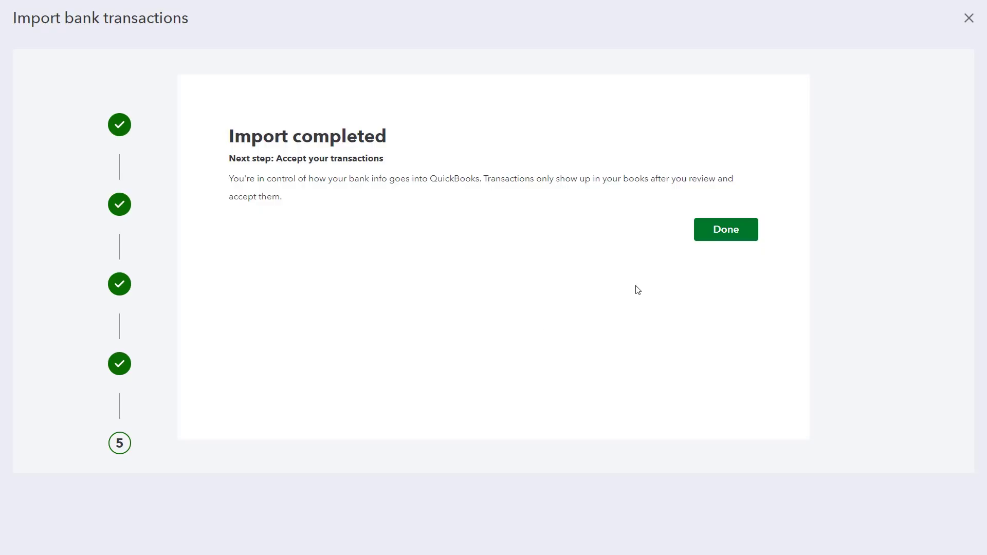
pyautogui.click(718, 230)
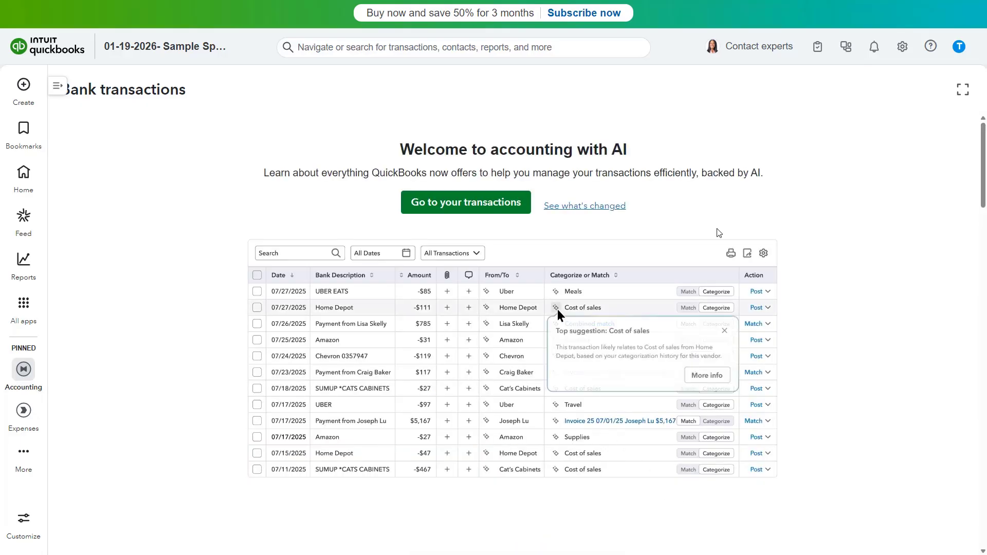
# Step: Go to the imported transactions and select the Business AMEX account
pyautogui.click(492, 206)
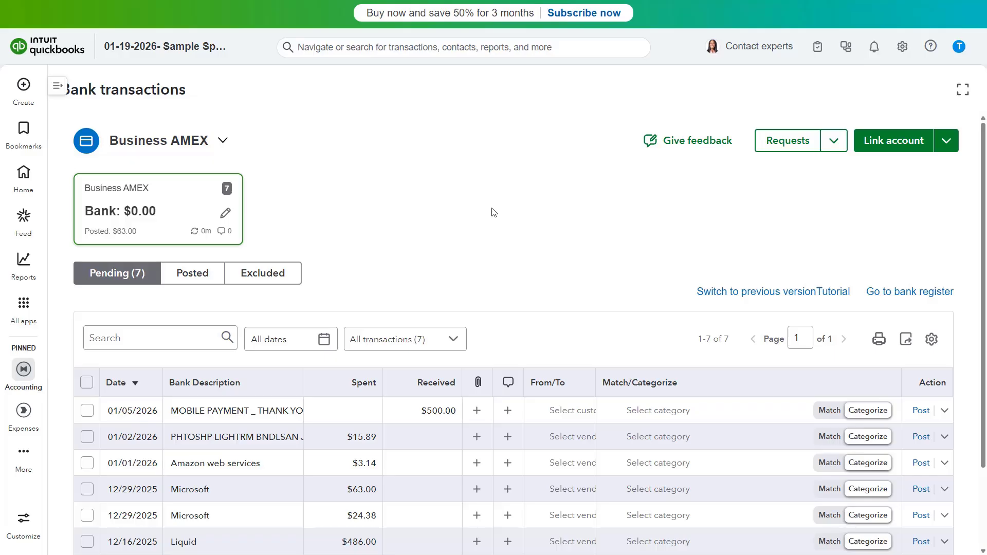
pyautogui.click(222, 142)
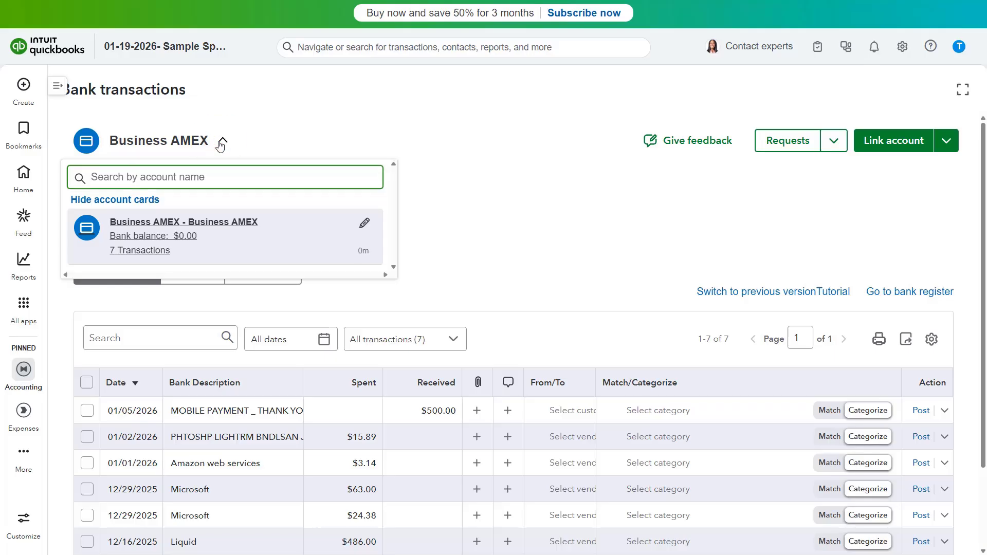
pyautogui.click(221, 240)
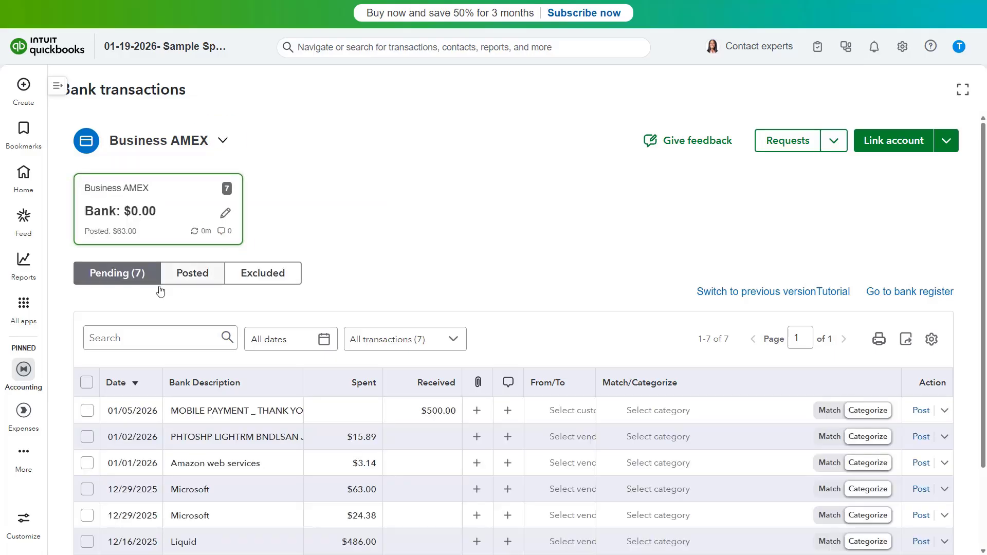
# Step: Look through the account's pending, posted and excluded transactions and check the additional options for linking an account
pyautogui.click(135, 278)
pyautogui.click(200, 280)
pyautogui.click(271, 285)
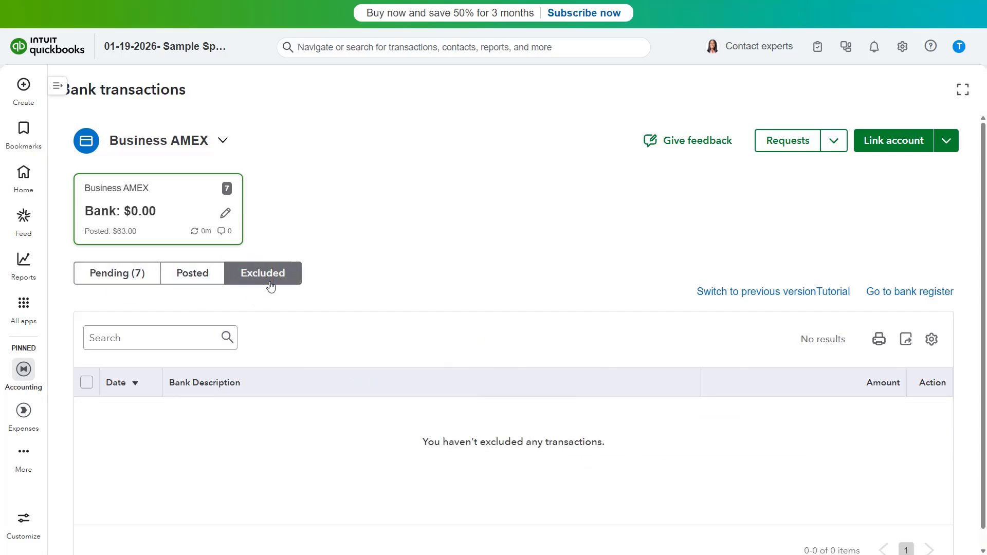
pyautogui.click(138, 279)
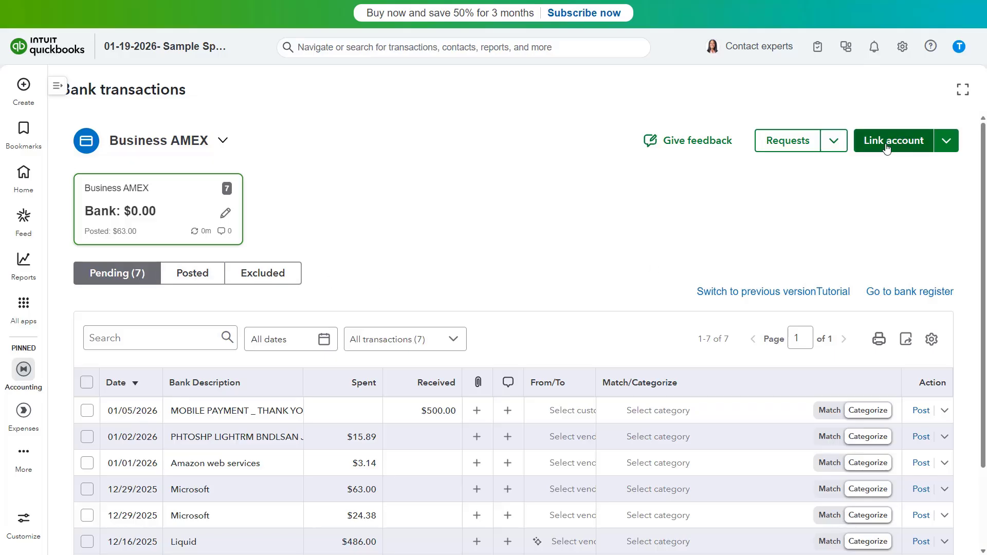
pyautogui.click(942, 147)
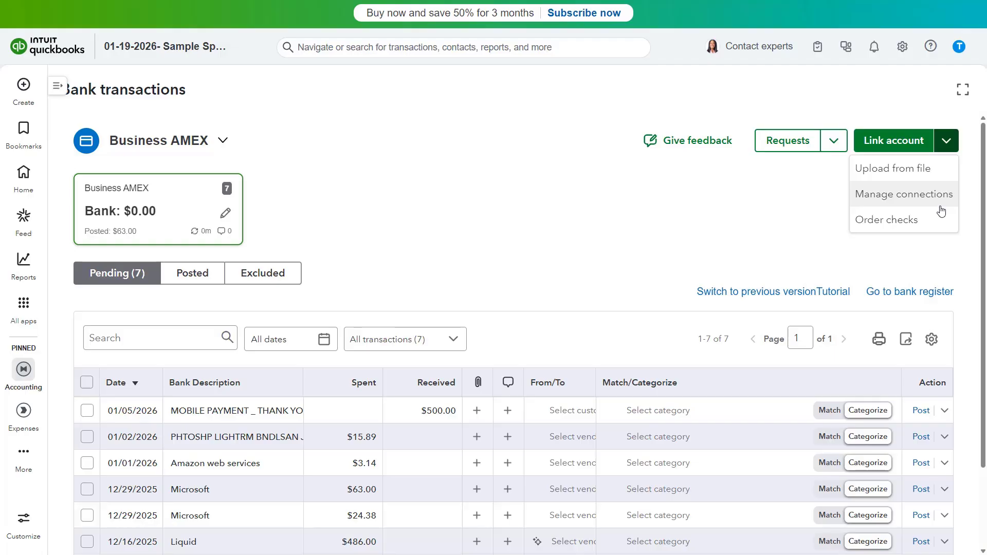
pyautogui.click(968, 166)
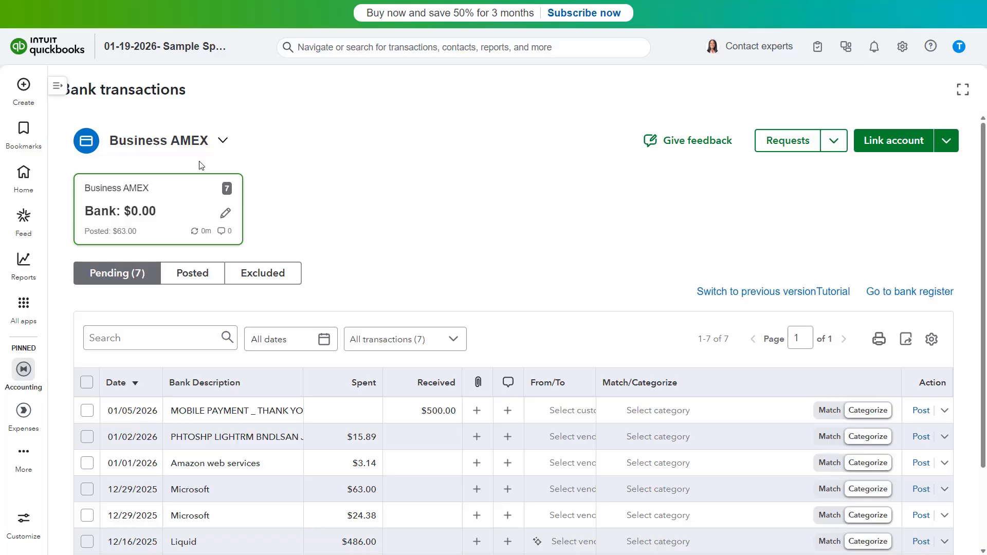
# Step: Review the posted and excluded Business AMEX transactions once more and return to the pending list
pyautogui.click(110, 275)
pyautogui.click(192, 280)
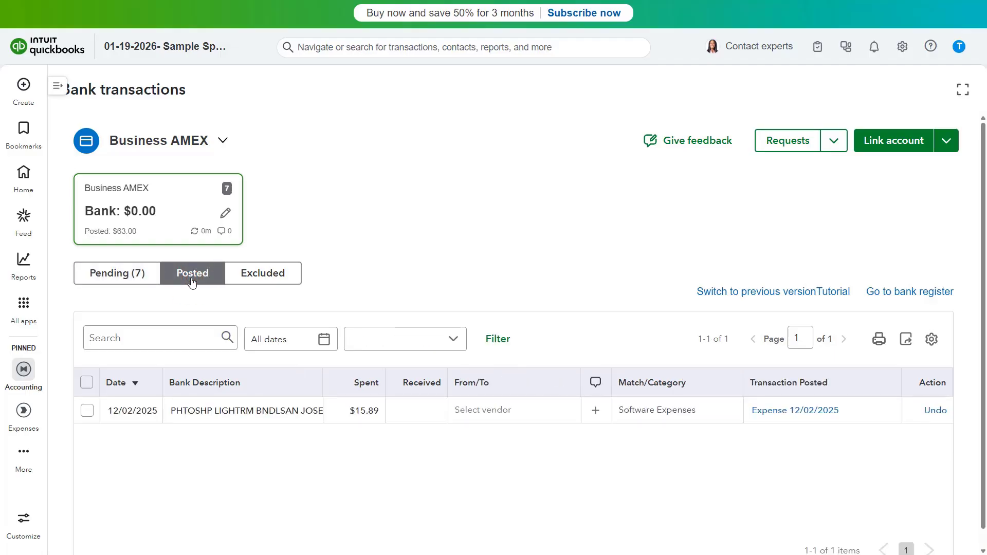
pyautogui.click(267, 281)
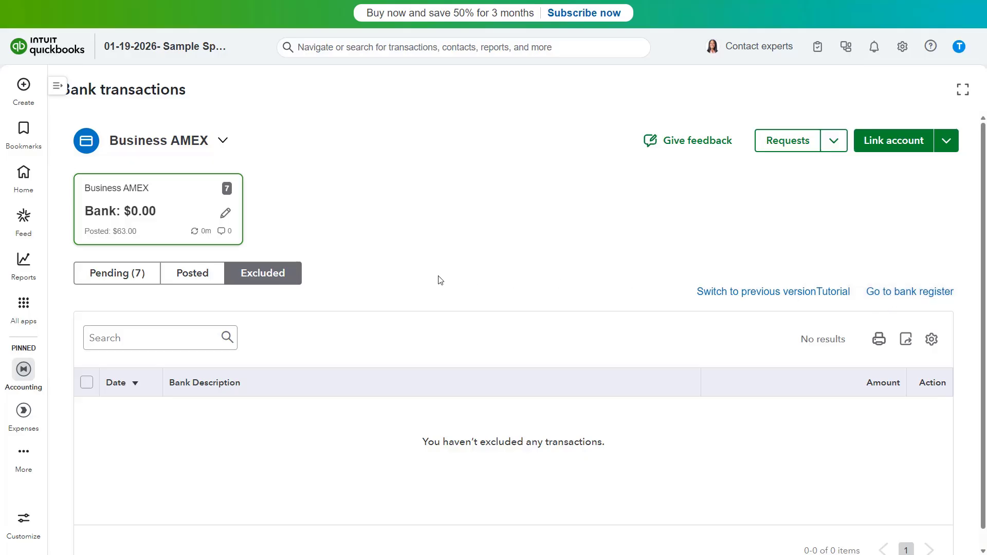
pyautogui.click(131, 279)
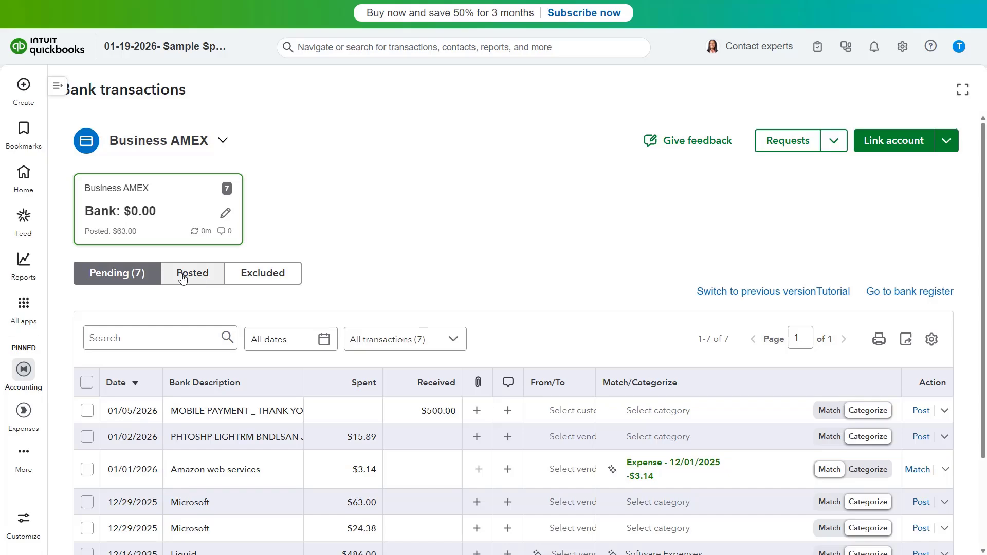
# Step: Check the date filter options, and filter the pending transactions by Money in before restoring All transactions
pyautogui.click(286, 348)
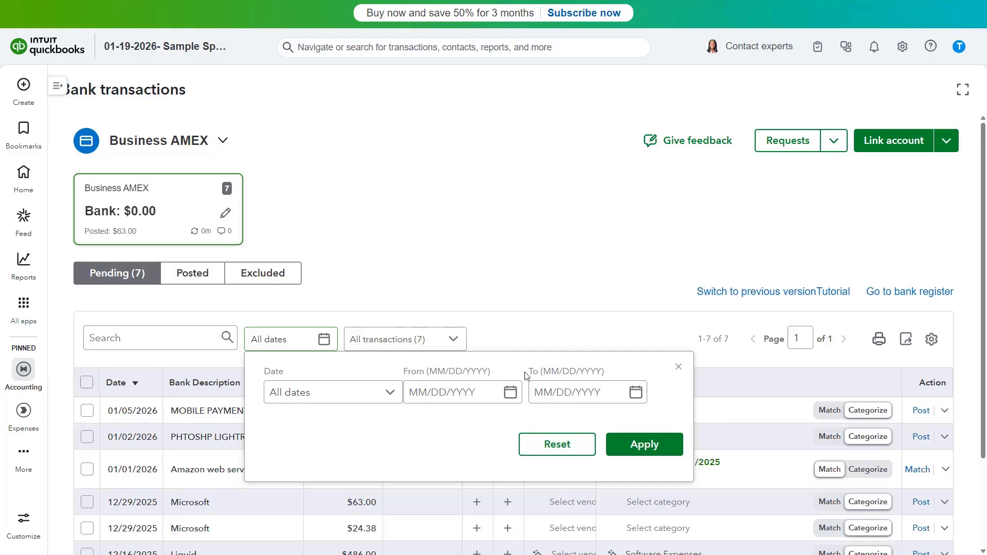
pyautogui.click(679, 367)
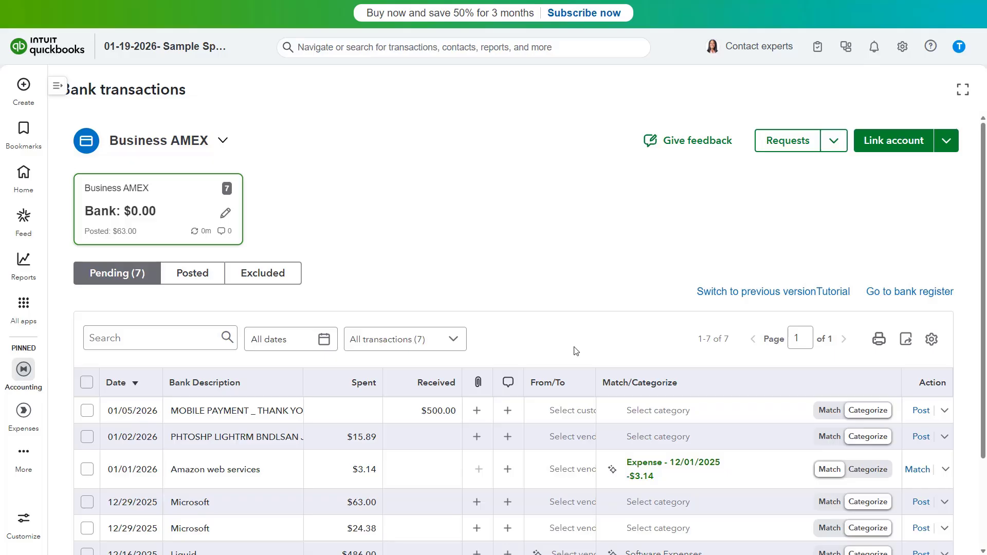
pyautogui.click(452, 339)
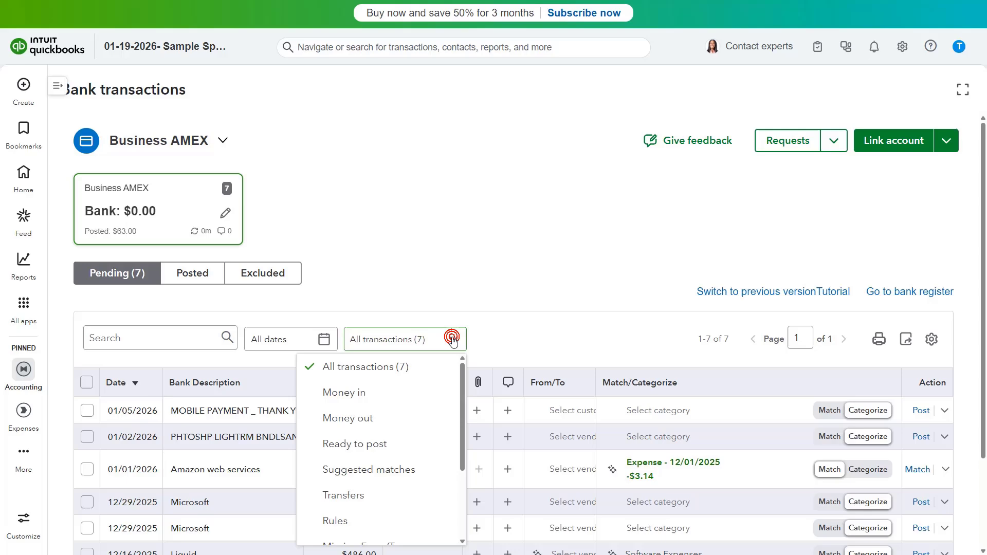
pyautogui.click(418, 390)
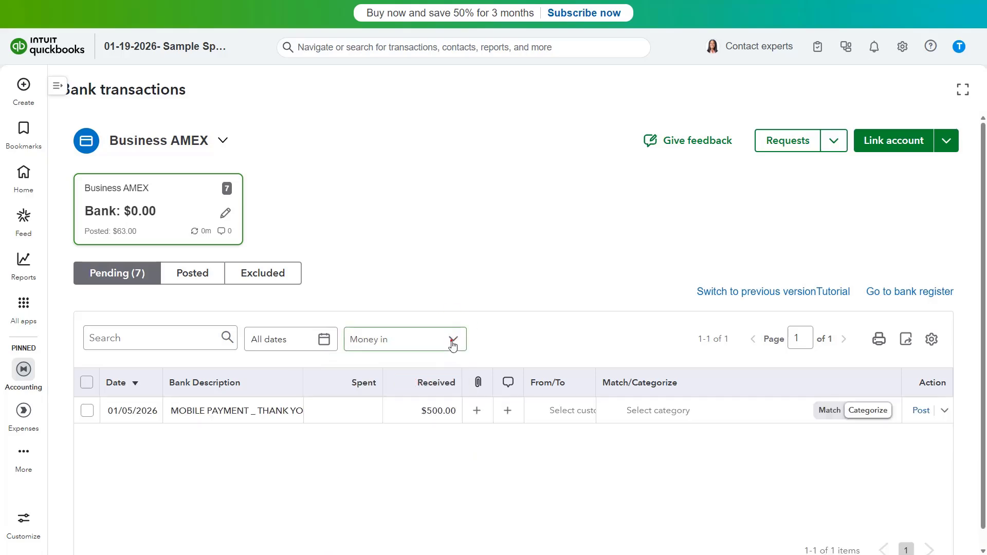
pyautogui.click(452, 339)
pyautogui.click(431, 377)
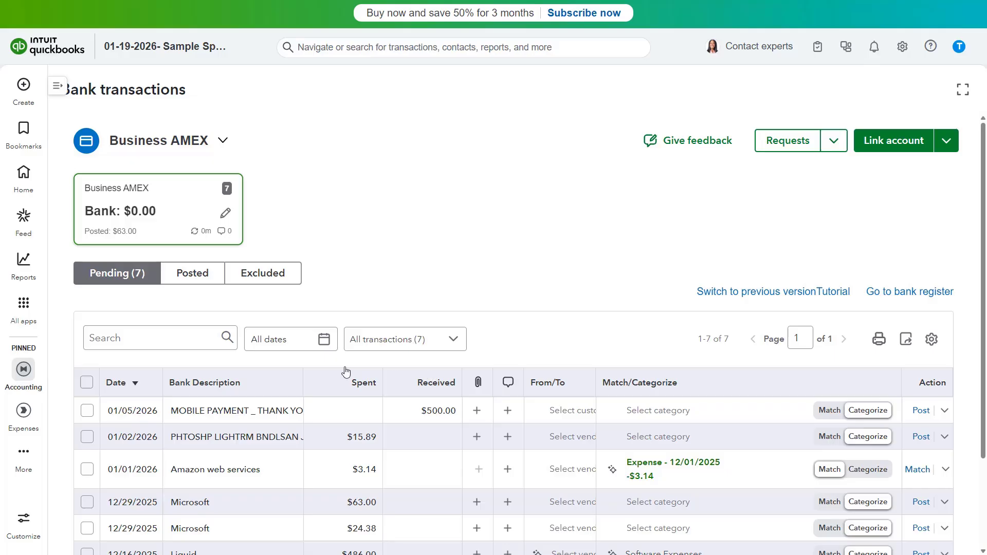
# Step: Search the pending transactions for 500 and clear the search
pyautogui.click(176, 345)
pyautogui.write('500')
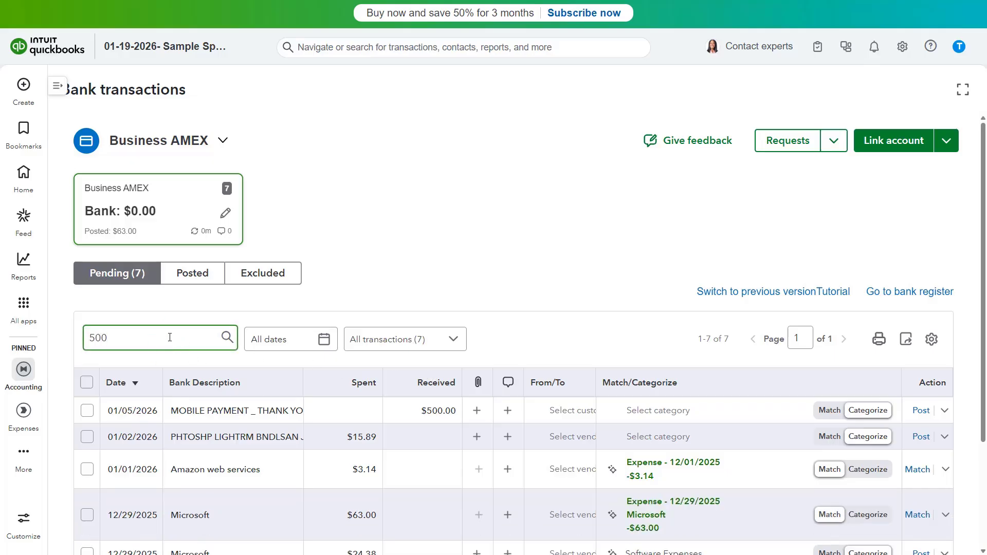
pyautogui.click(225, 339)
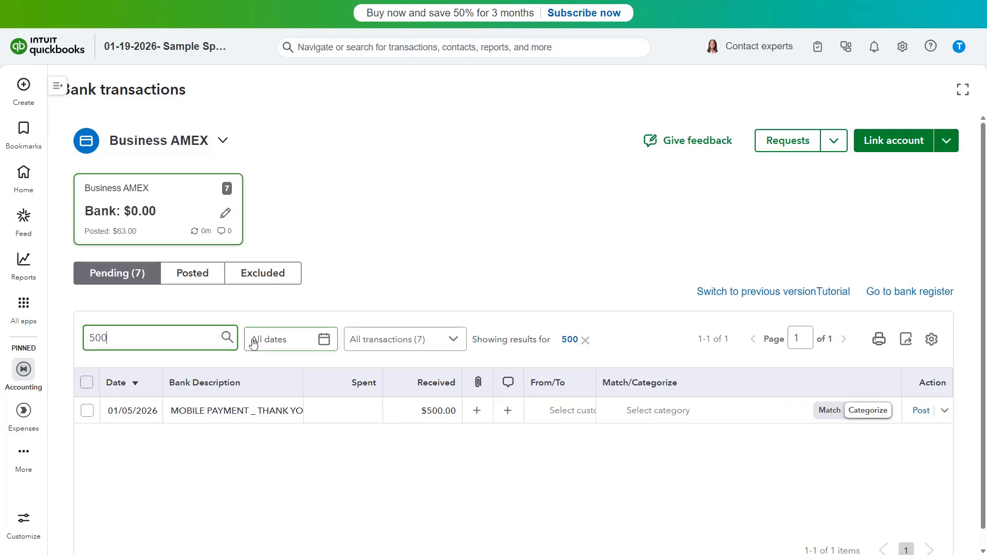
pyautogui.click(585, 341)
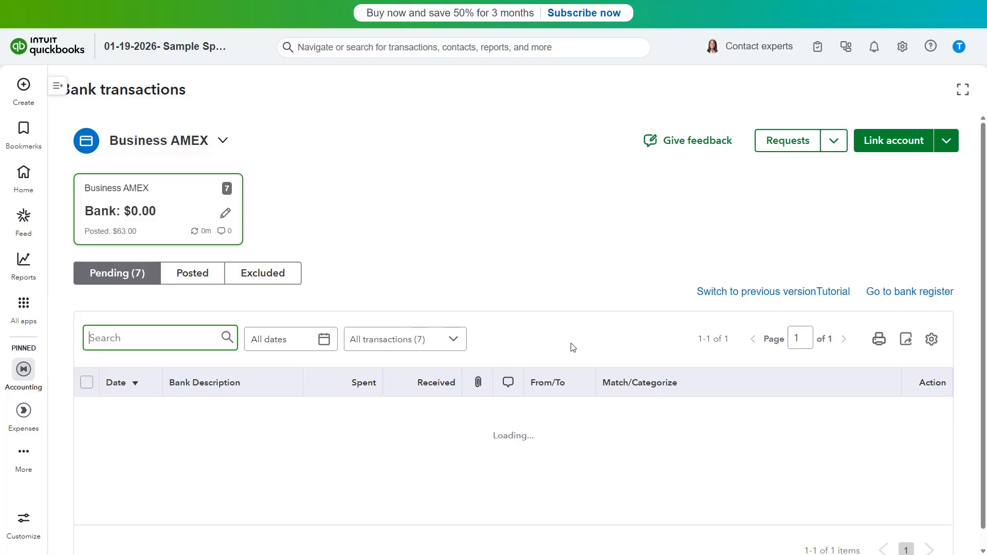
# Step: Look through the pending transaction list's display settings, including columns, automation, other preferences and page size
pyautogui.scroll(-3, 580, 345)
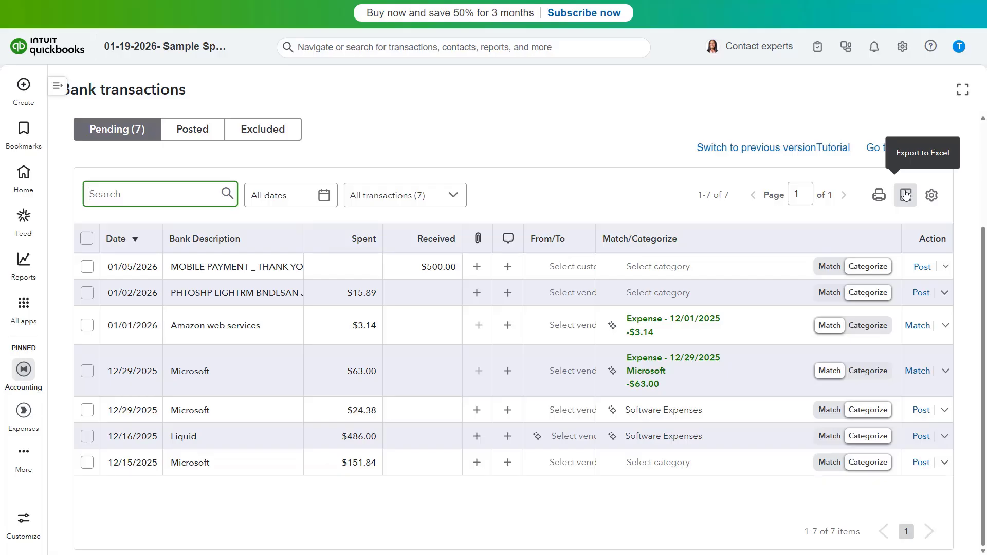
pyautogui.click(933, 197)
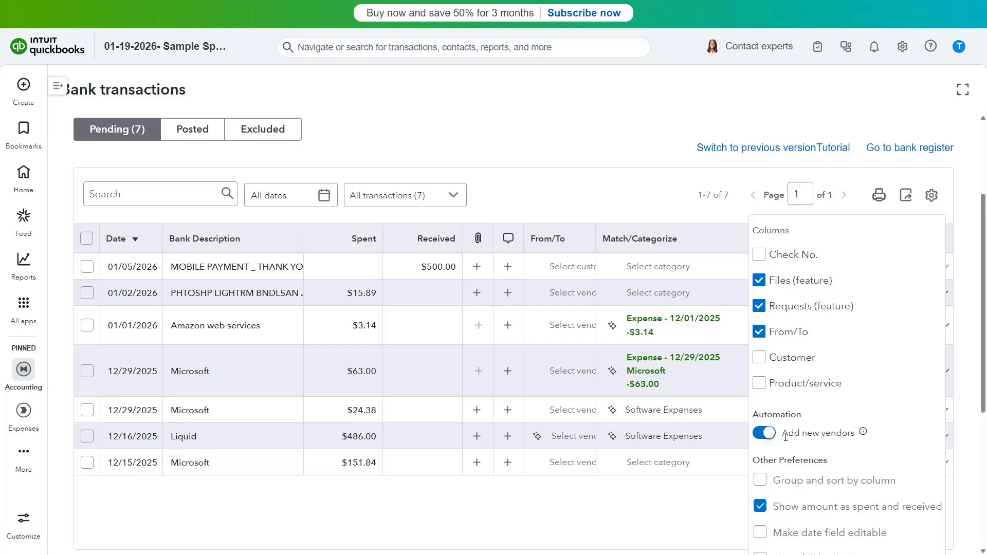
pyautogui.scroll(-4, 790, 434)
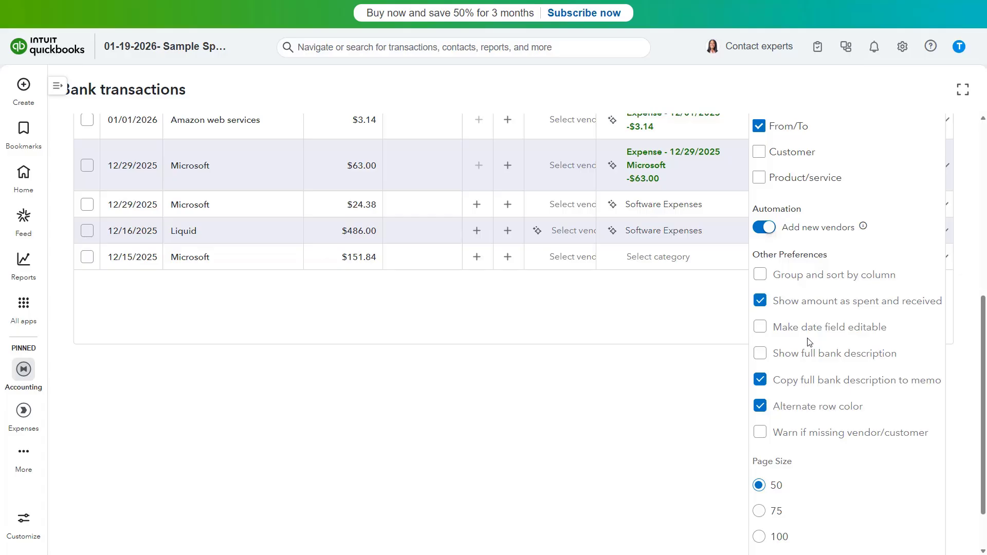
pyautogui.scroll(-1, 809, 342)
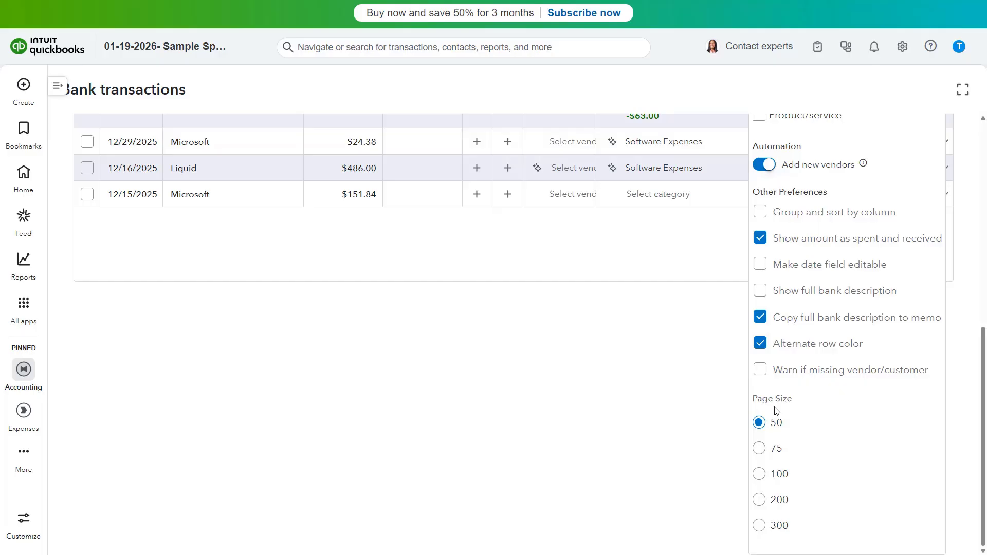
pyautogui.scroll(7, 806, 425)
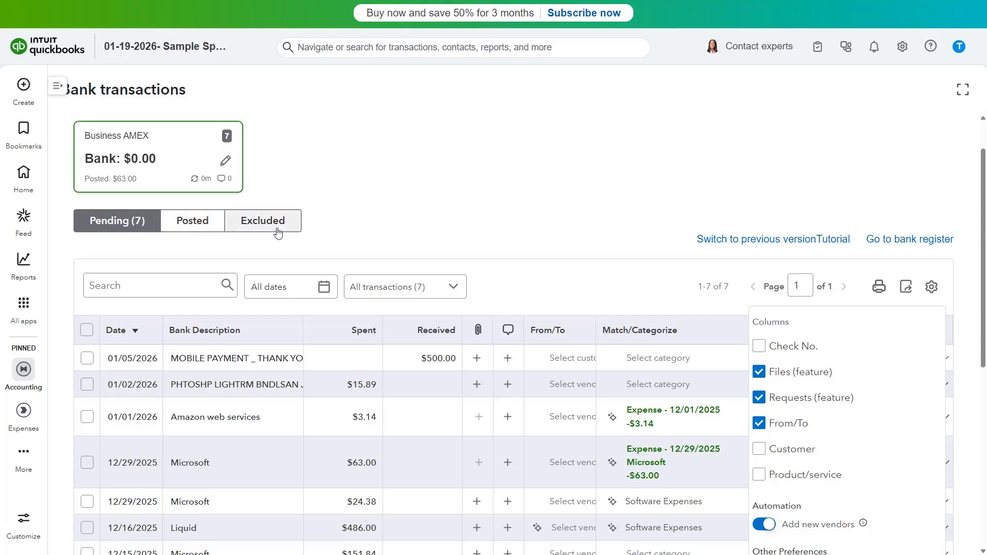
pyautogui.click(932, 289)
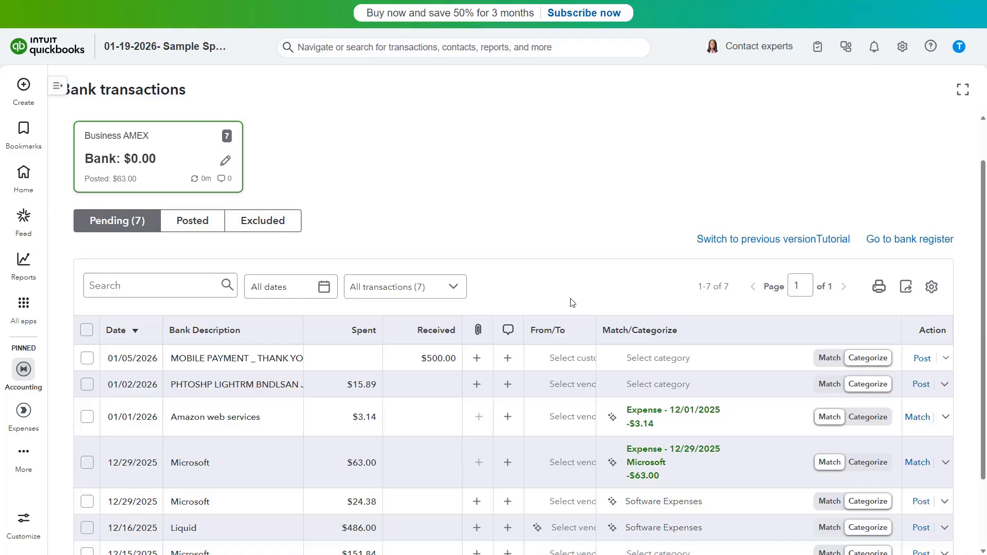
# Step: Match the $63.00 Microsoft transaction dated 12/29/2025 to its suggested expense
pyautogui.scroll(-2, 572, 303)
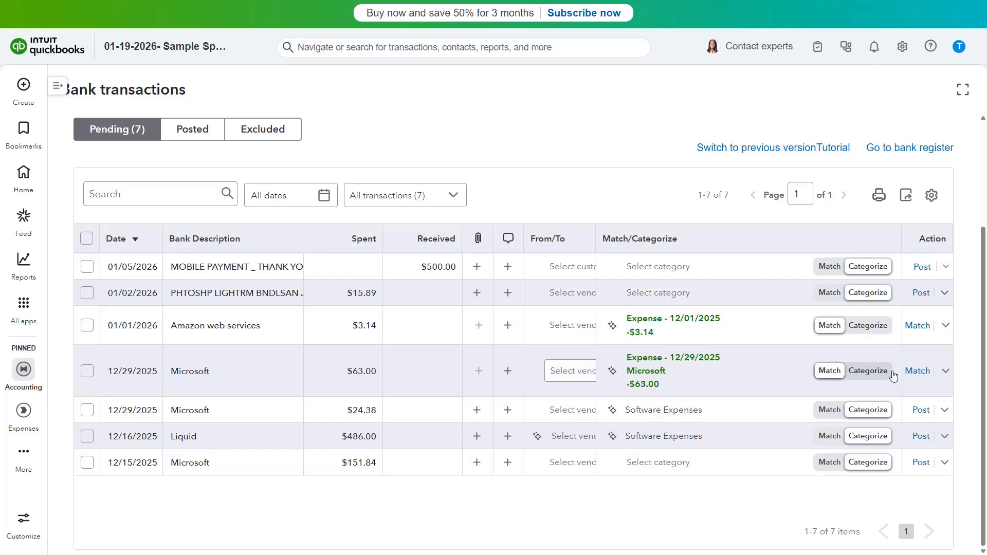
pyautogui.click(918, 371)
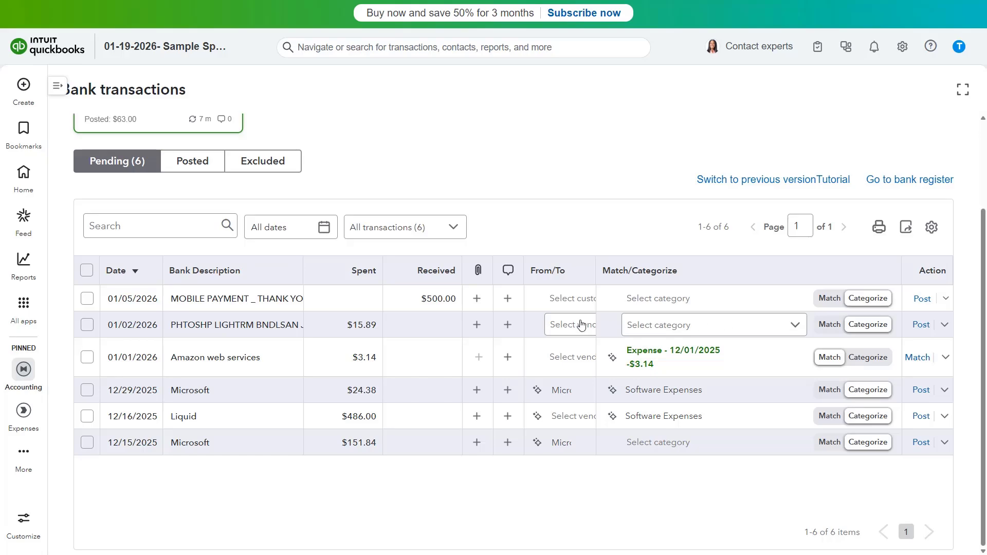
# Step: Check the details of the PHTOSHP LIGHTRM transaction, and post the $24.38 Microsoft transaction with the Software Expenses category
pyautogui.click(436, 335)
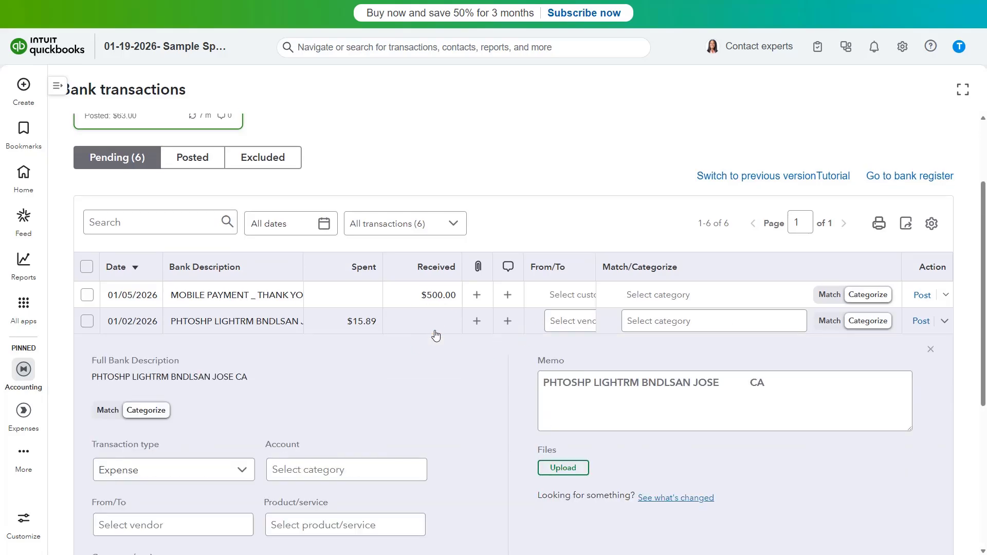
pyautogui.scroll(-2, 436, 335)
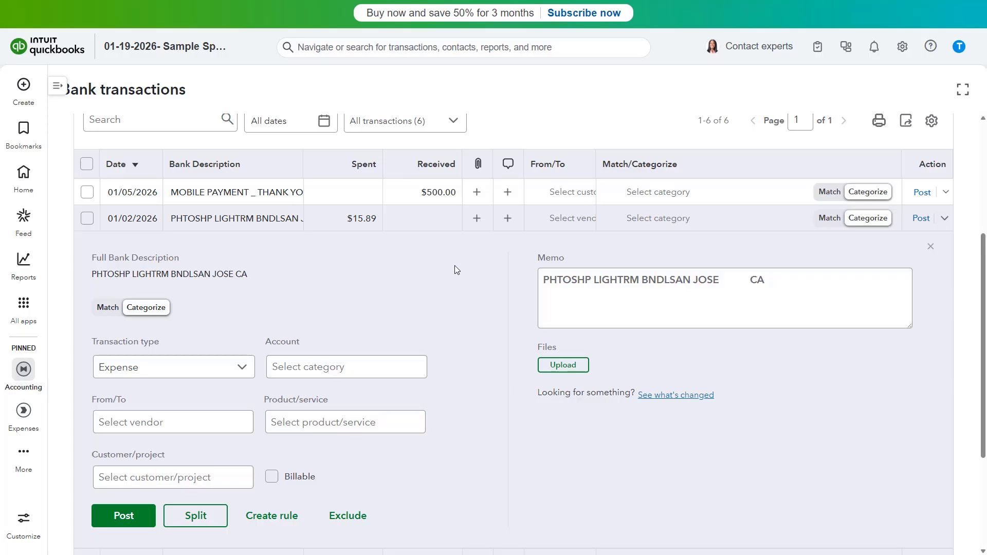
pyautogui.click(931, 249)
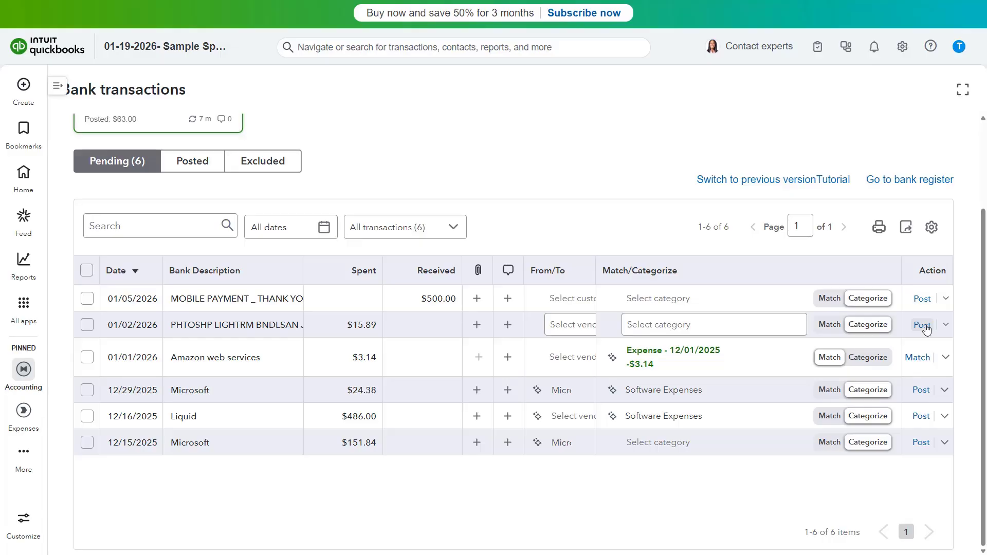
pyautogui.click(923, 391)
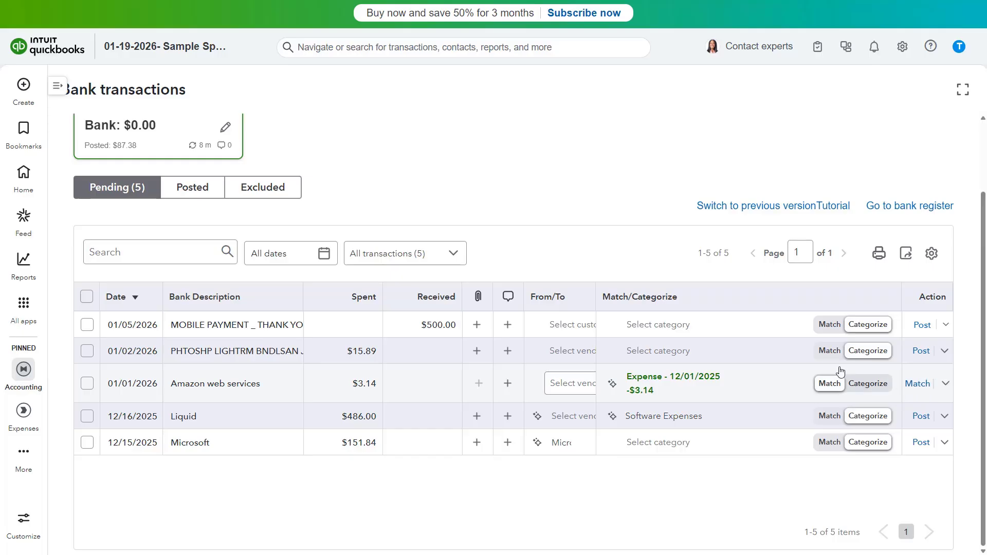
# Step: Categorize the $500.00 mobile payment as a Credit Card Payment from the Checking account
pyautogui.click(404, 334)
pyautogui.scroll(-2, 402, 329)
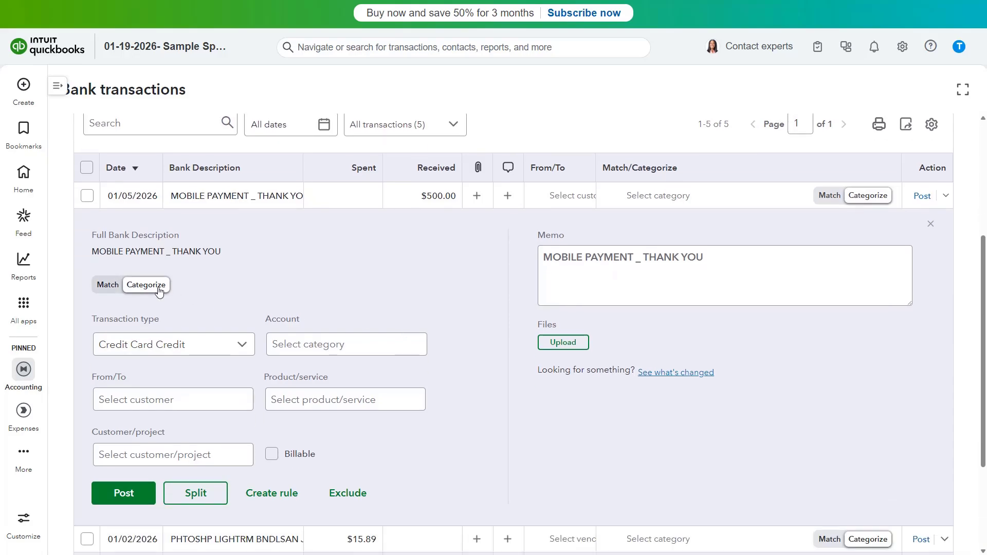
pyautogui.click(159, 290)
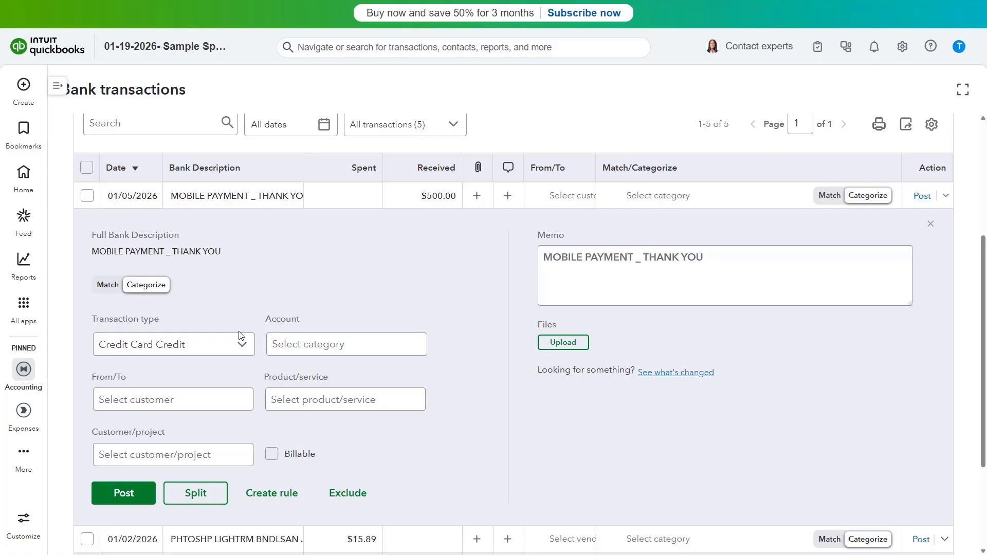
pyautogui.click(226, 344)
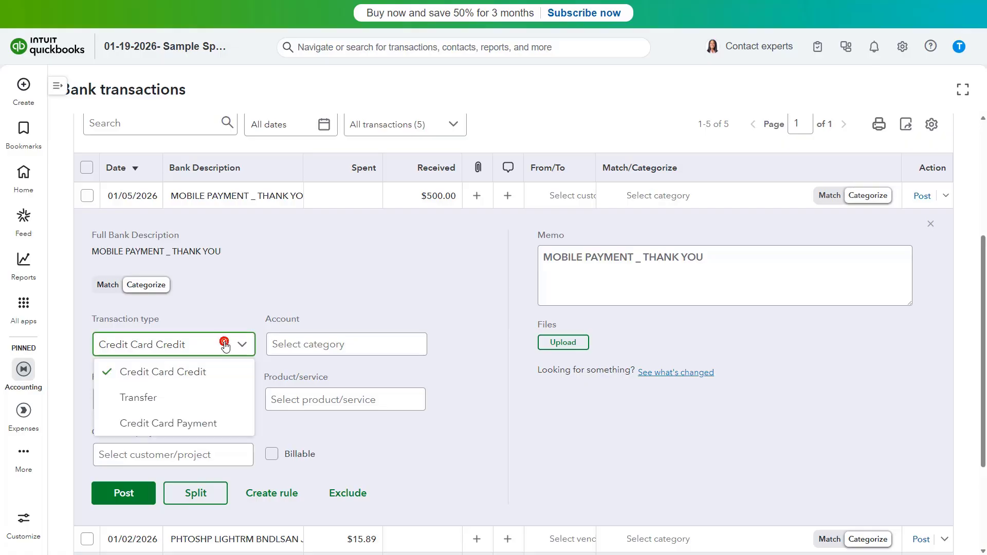
pyautogui.click(211, 423)
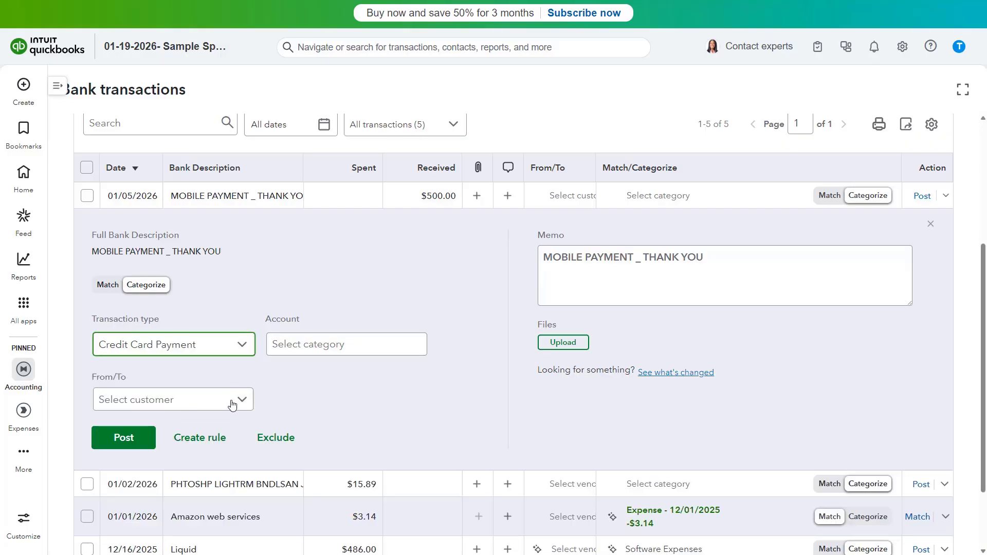
pyautogui.scroll(-2, 281, 363)
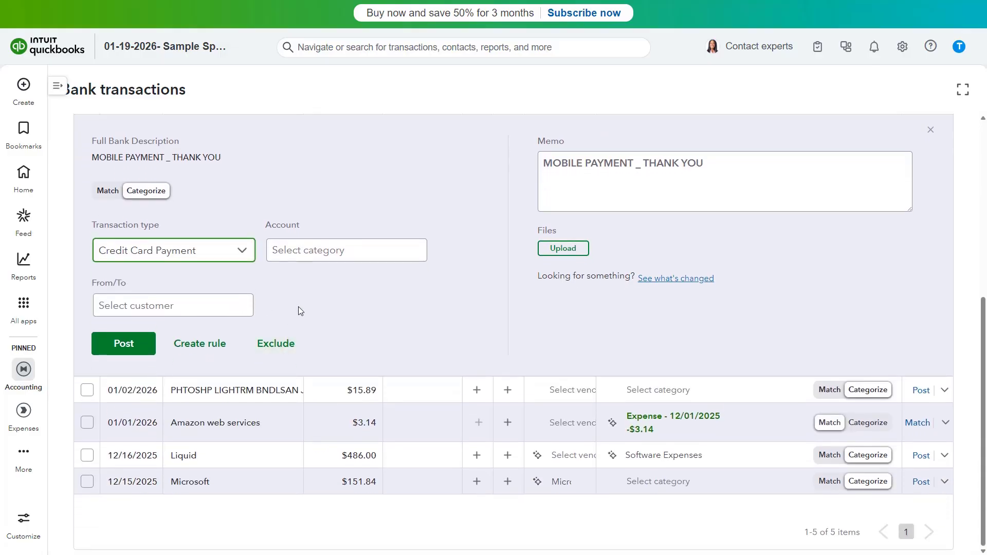
pyautogui.click(324, 252)
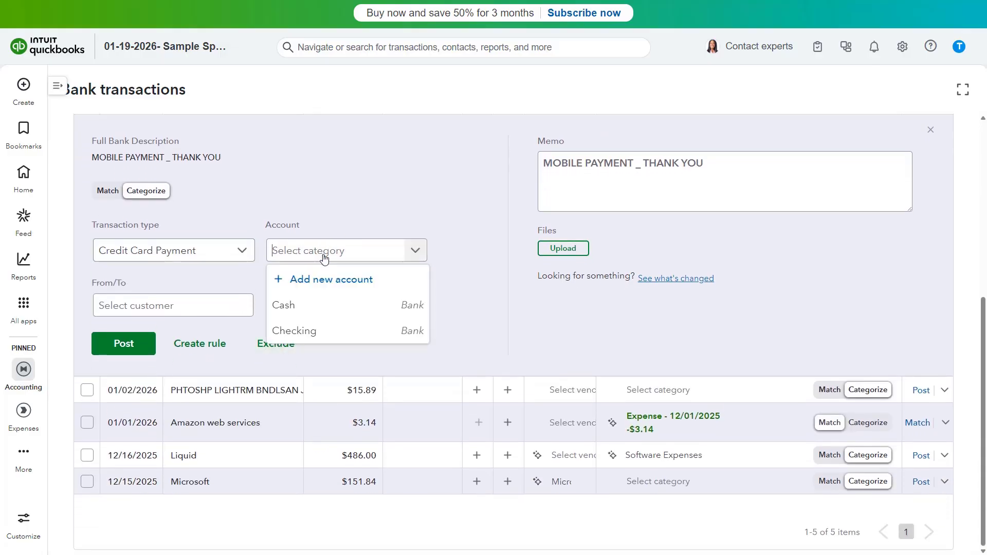
pyautogui.click(322, 333)
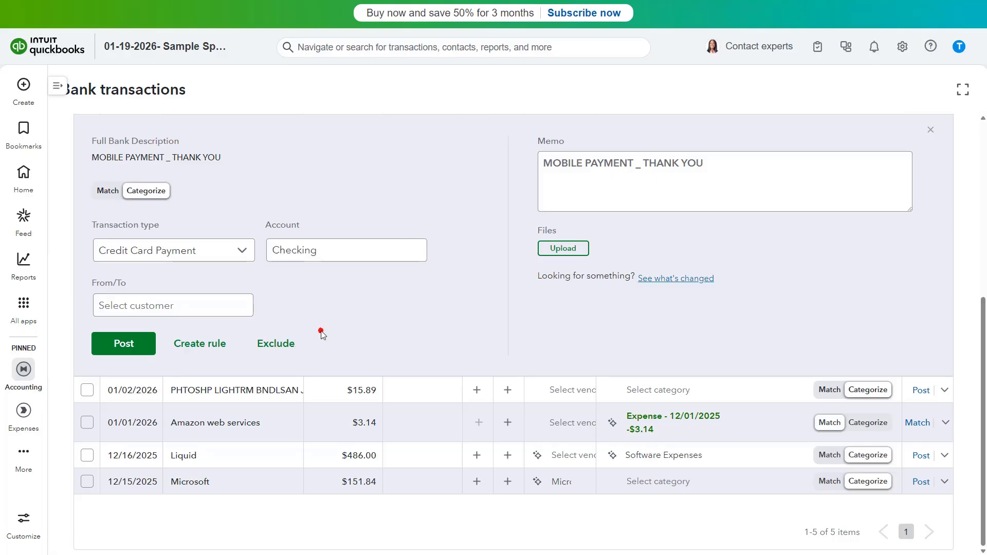
# Step: Add American Express as a new vendor from the mobile payment's From/To field
pyautogui.click(241, 305)
pyautogui.click(186, 334)
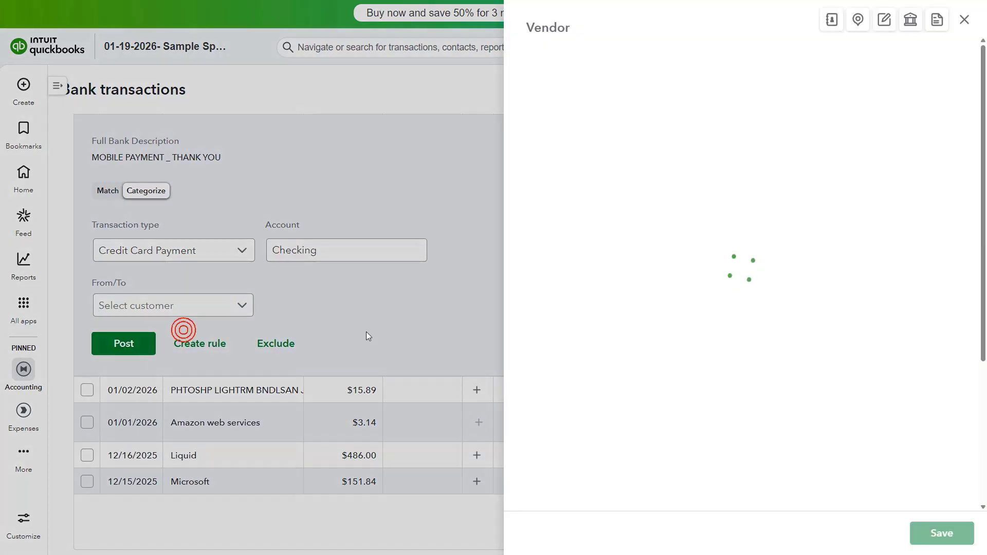
pyautogui.write('American Express')
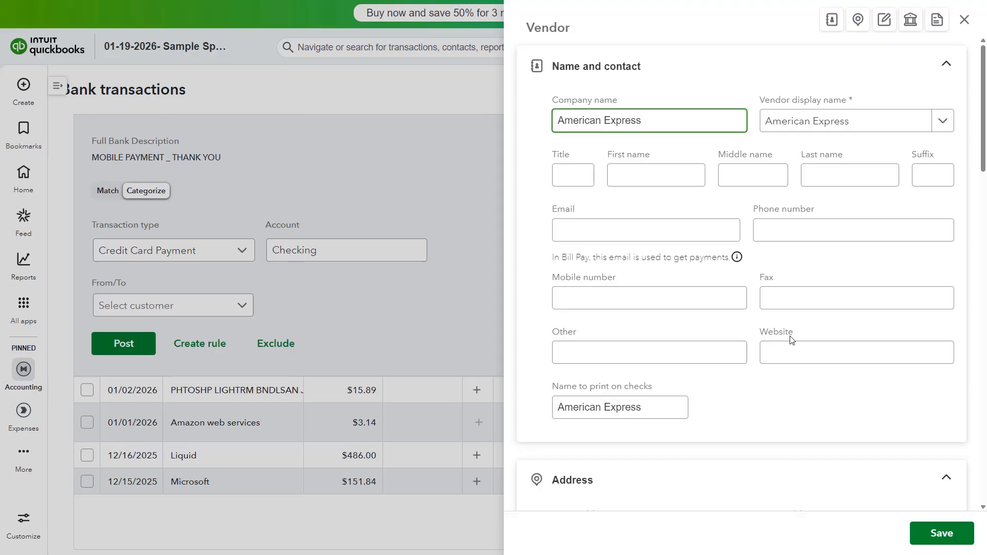
pyautogui.click(942, 533)
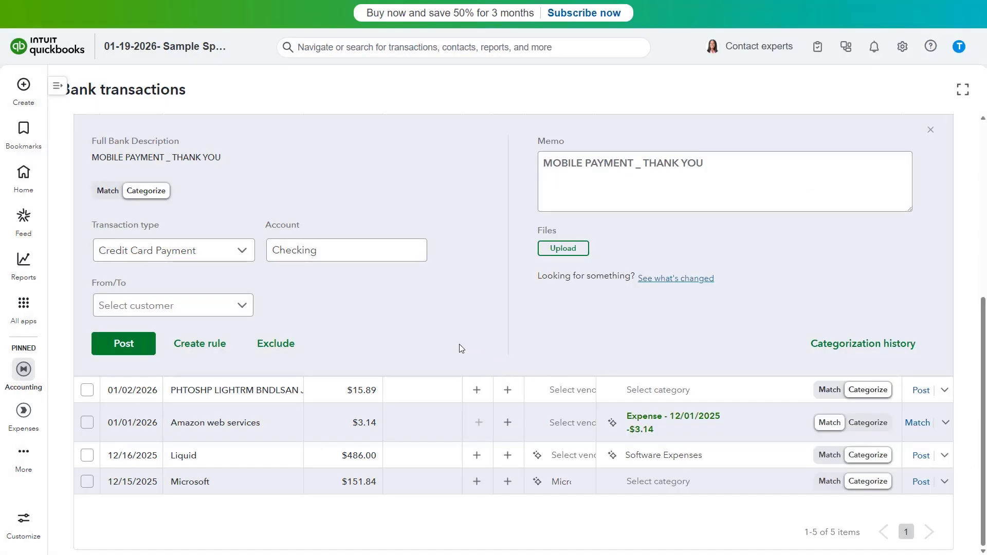
# Step: Set American Express as the mobile payment's From/To and post the transaction
pyautogui.click(241, 307)
pyautogui.click(241, 308)
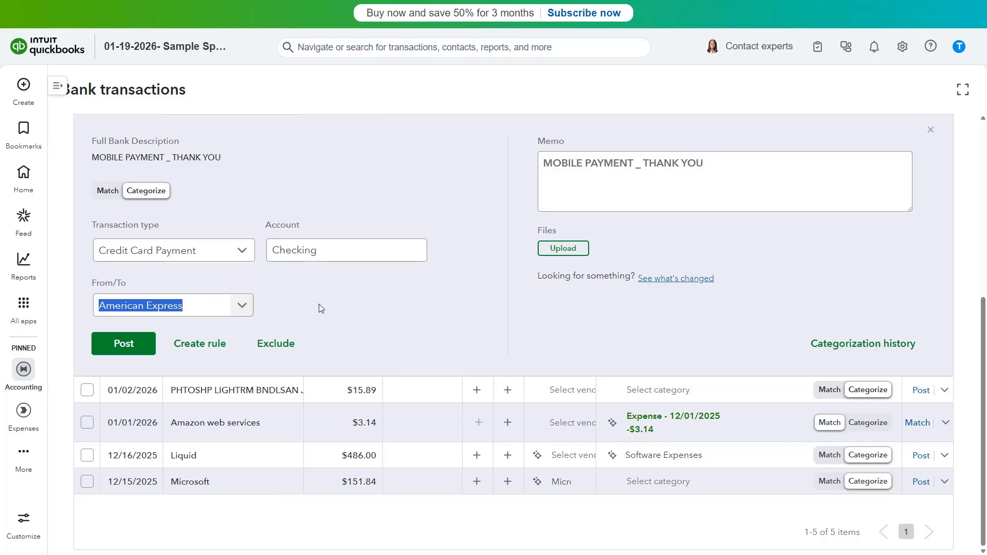
pyautogui.click(135, 347)
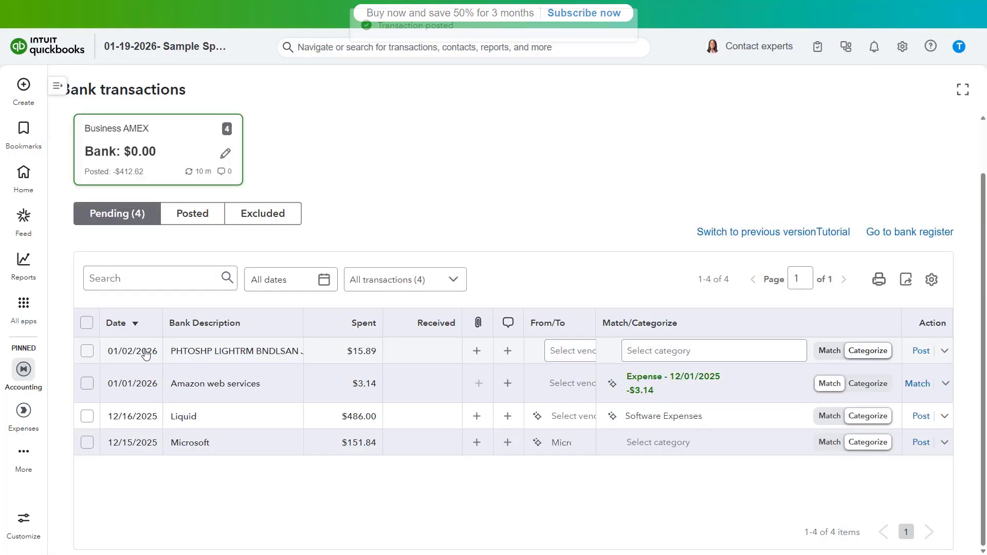
# Step: Open the $486.00 Liquid transaction, examine its split options and cancel the split
pyautogui.click(245, 419)
pyautogui.scroll(-1, 247, 422)
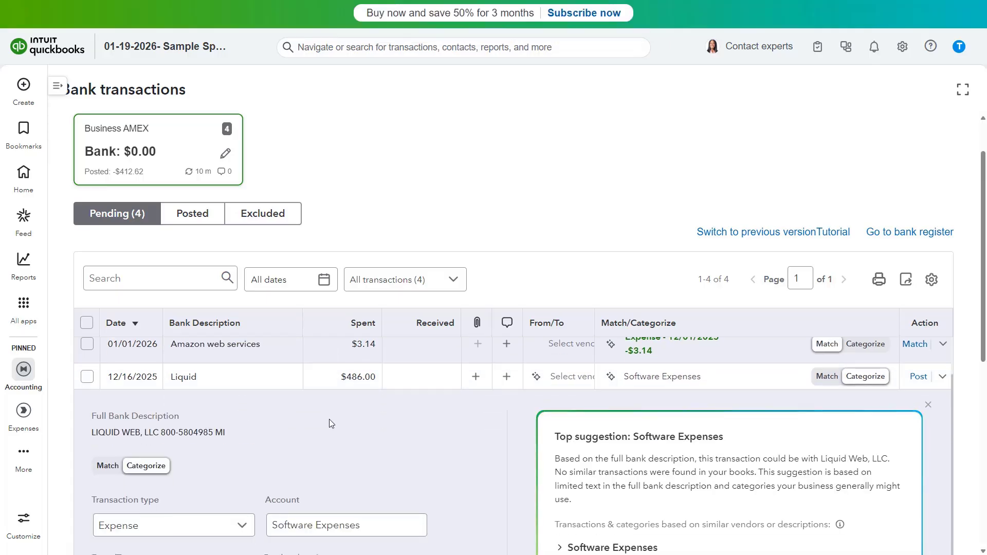
pyautogui.scroll(-3, 331, 424)
pyautogui.scroll(-3, 332, 421)
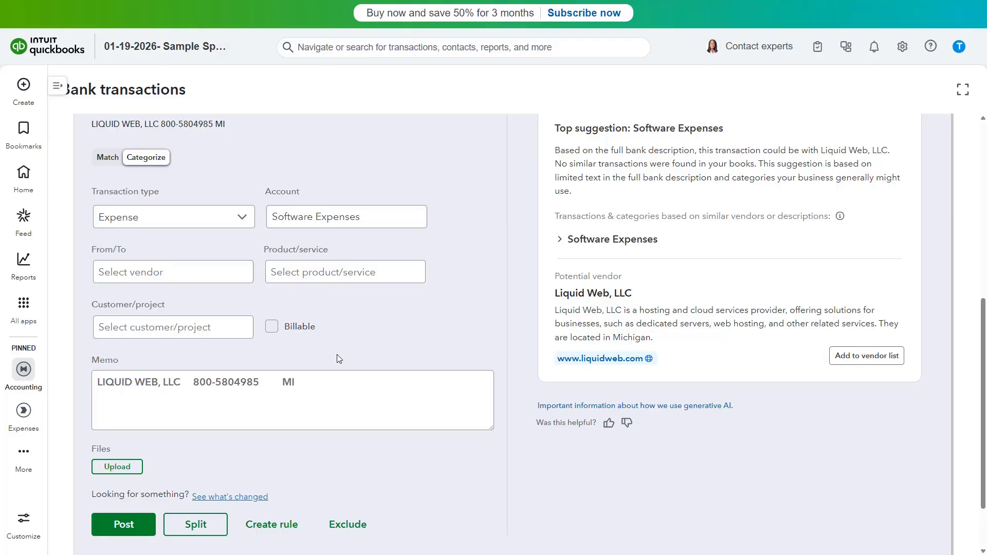
pyautogui.click(215, 524)
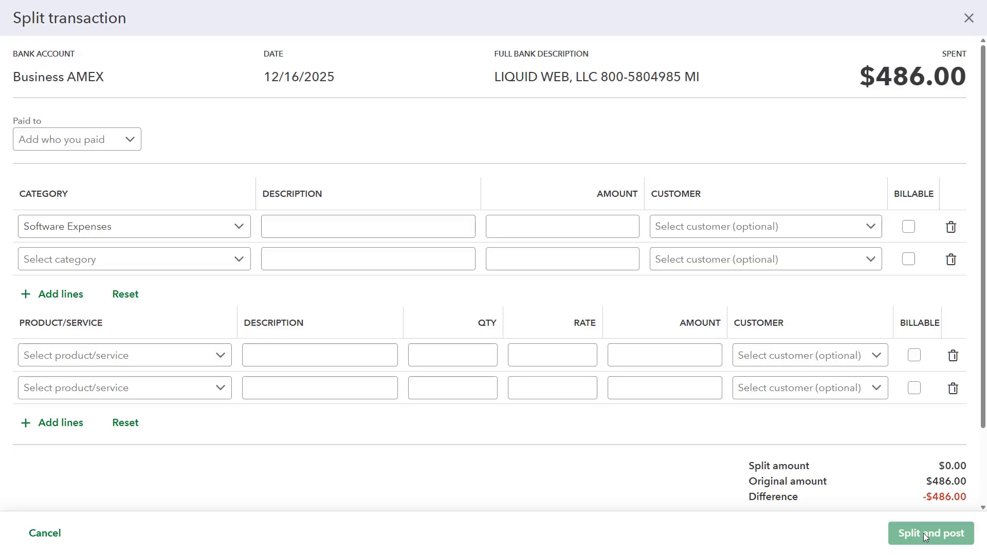
pyautogui.click(62, 535)
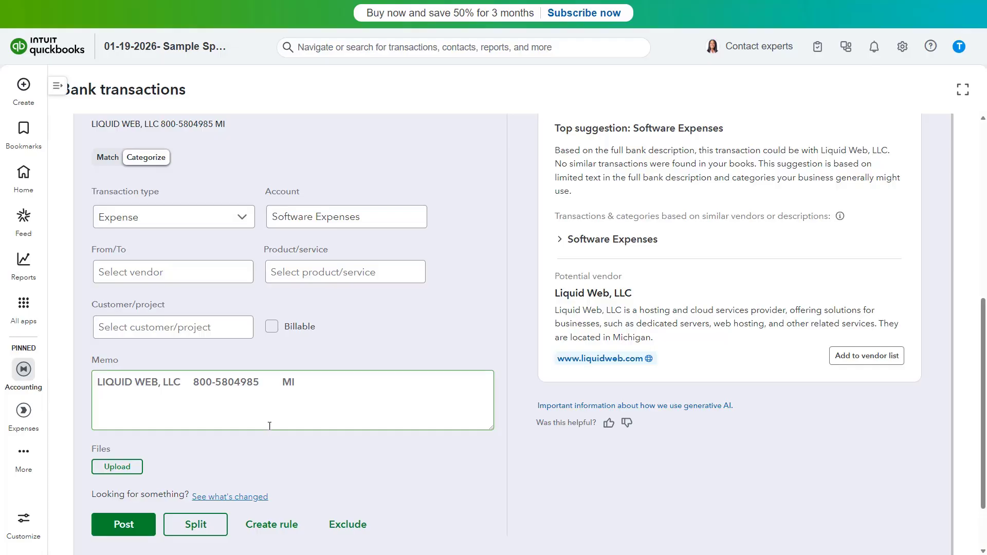
# Step: Try the Transfer type on the Liquid transaction and set it back to Expense
pyautogui.click(243, 222)
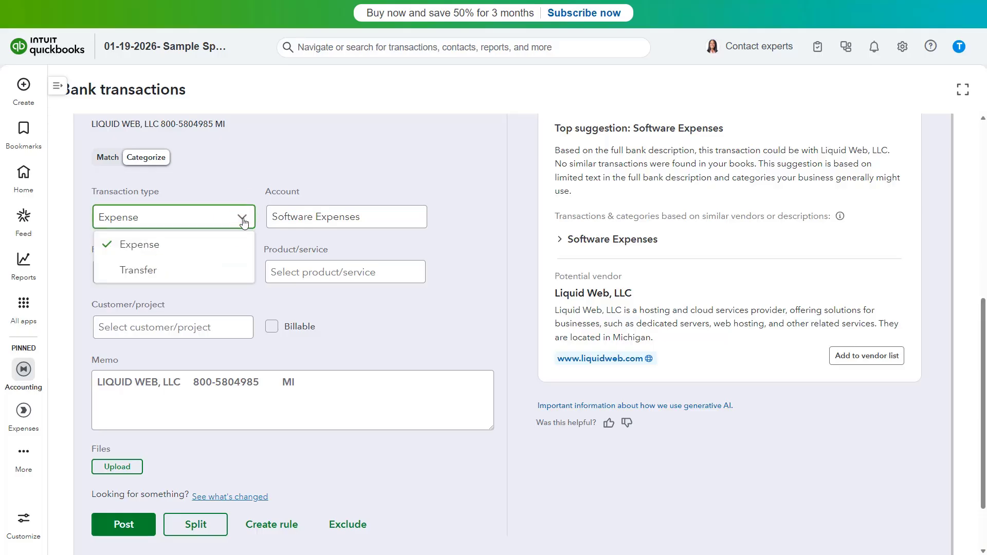
pyautogui.click(231, 270)
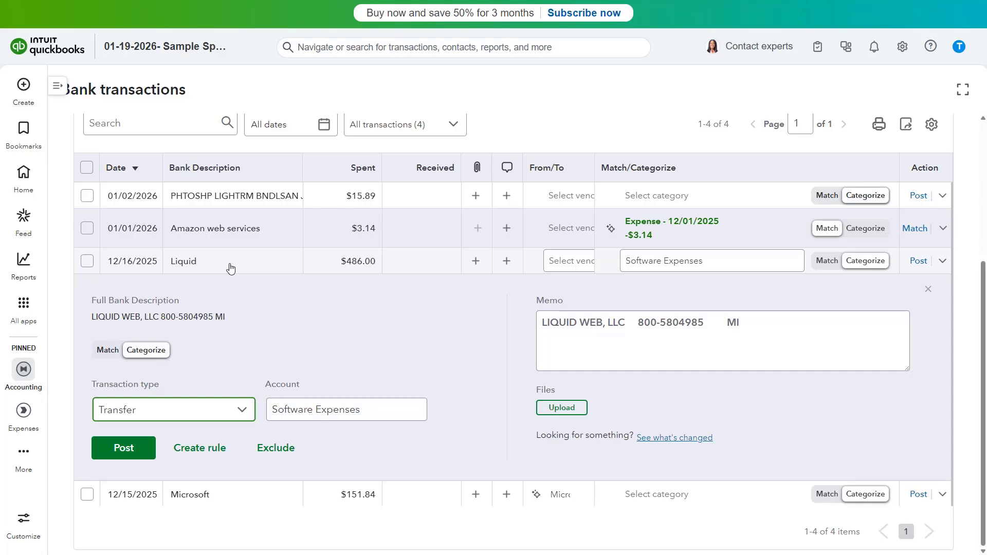
pyautogui.click(208, 412)
pyautogui.click(189, 437)
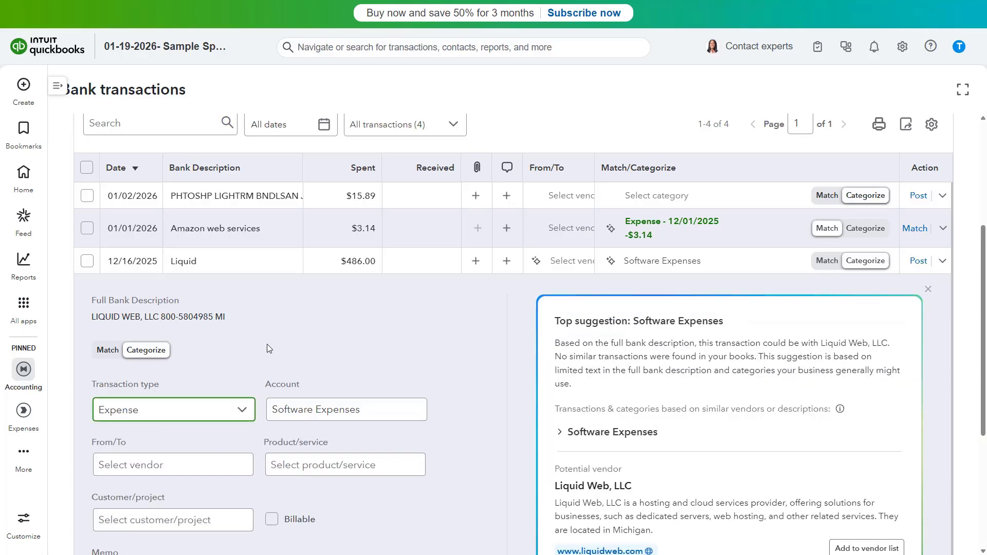
pyautogui.scroll(-3, 268, 345)
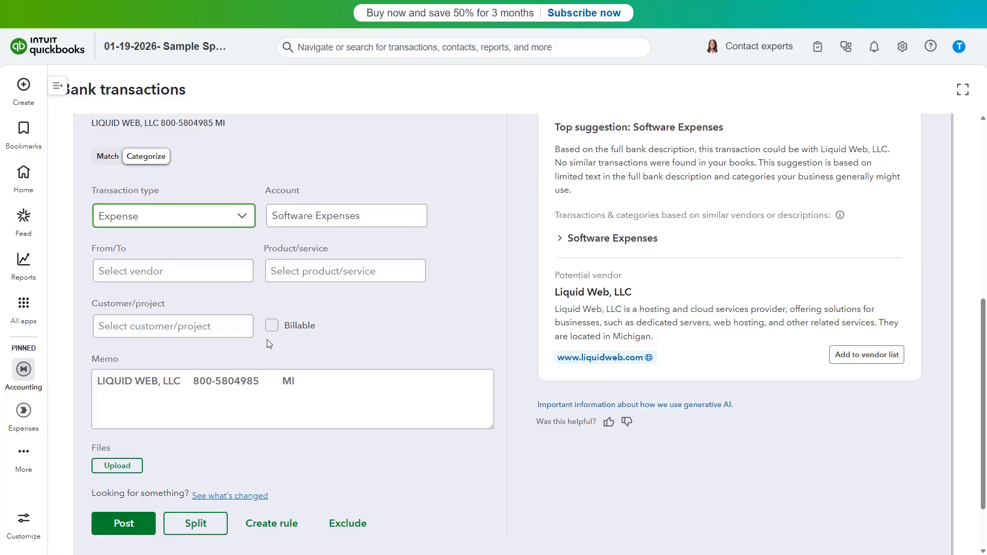
# Step: Look for other records to match the Liquid transaction, cancel the match and return it to Categorize
pyautogui.click(120, 156)
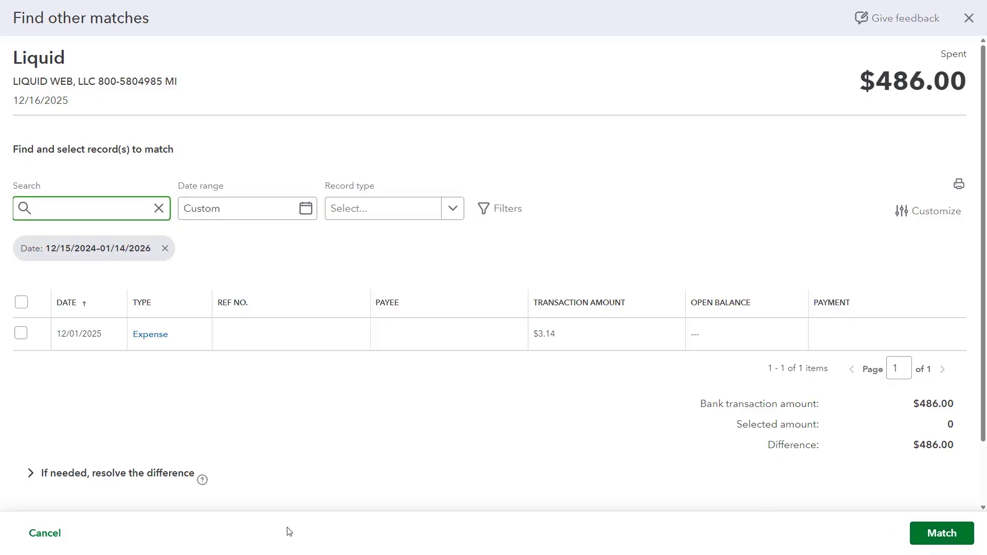
pyautogui.click(49, 533)
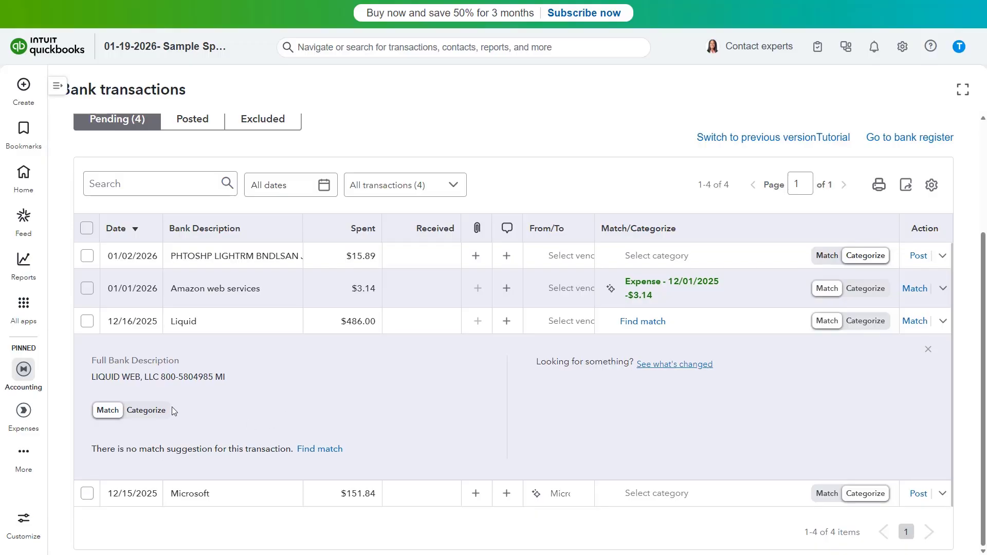
pyautogui.click(155, 410)
pyautogui.scroll(-1, 264, 402)
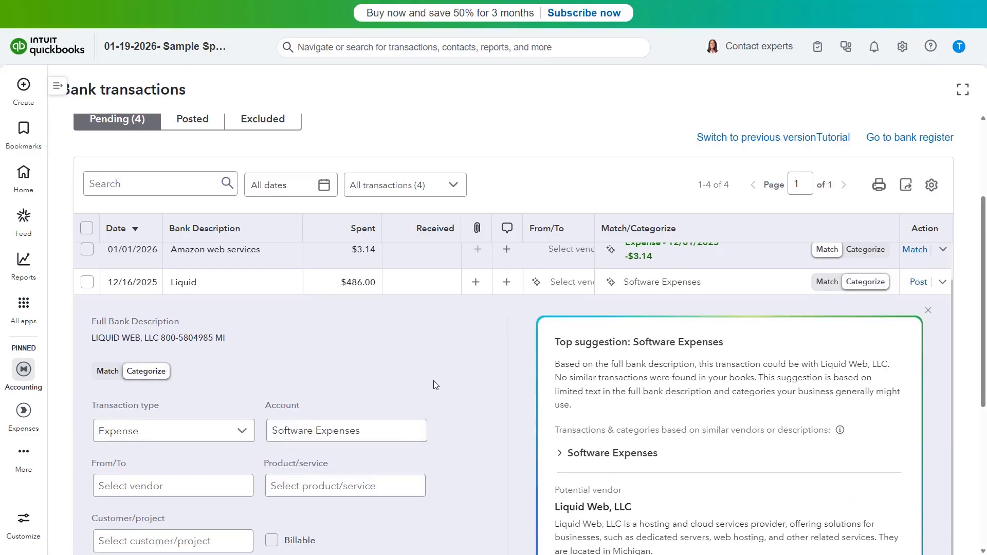
# Step: Review the remaining fields and rule options in the Liquid transaction's details, then close the details
pyautogui.scroll(-4, 437, 382)
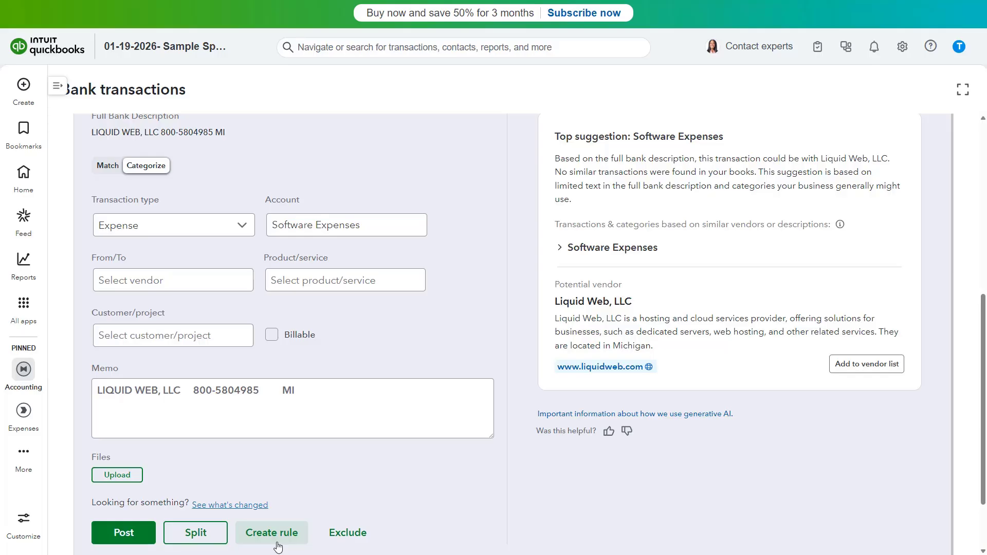
pyautogui.scroll(1, 457, 483)
pyautogui.click(928, 147)
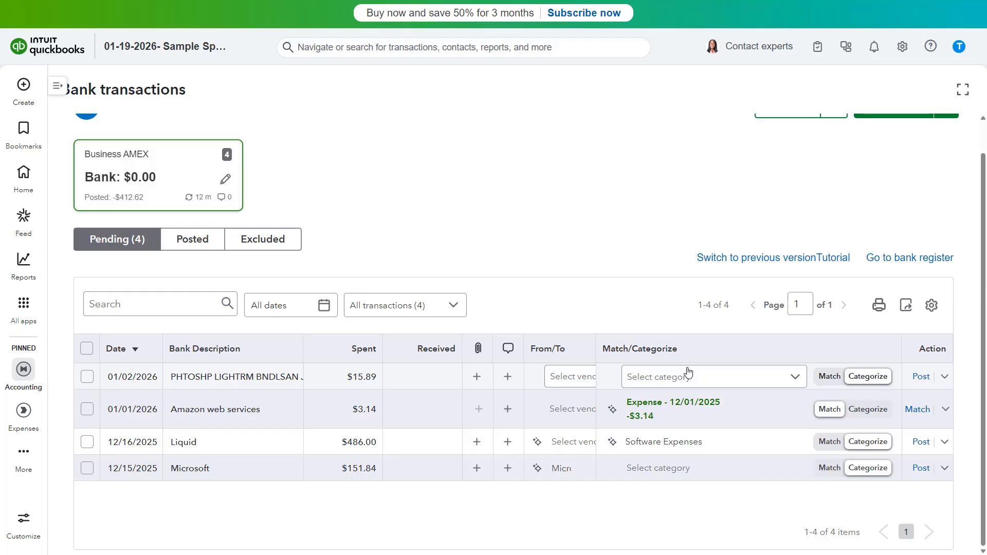
# Step: Look for records matching the $15.89 PHTOSHP LIGHTRM transaction, cancel the match and return it to Categorize
pyautogui.click(836, 383)
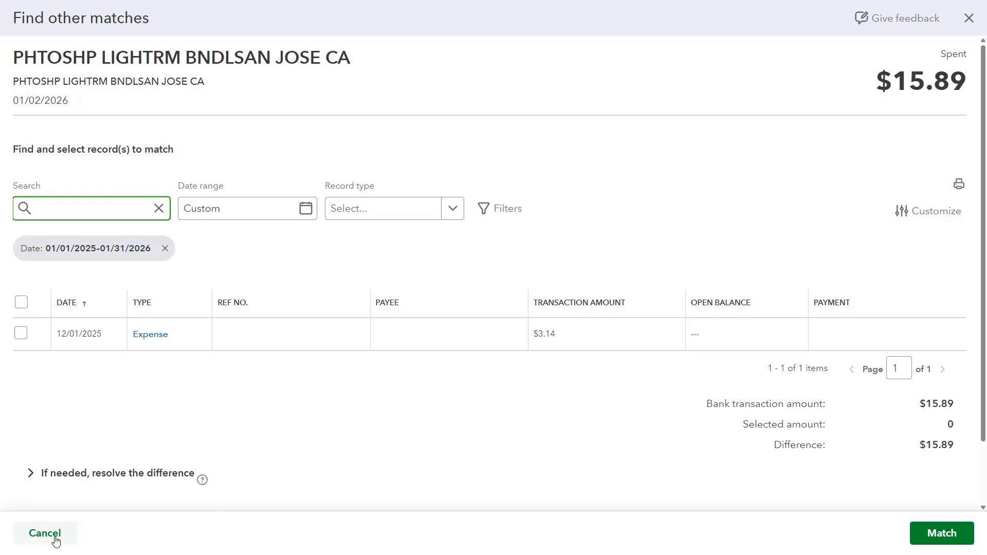
pyautogui.click(28, 535)
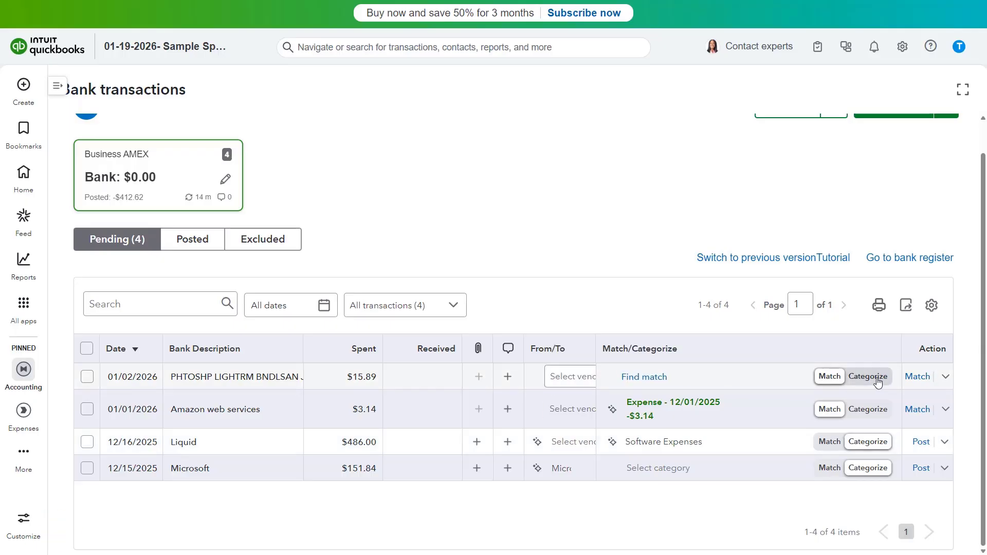
pyautogui.click(878, 383)
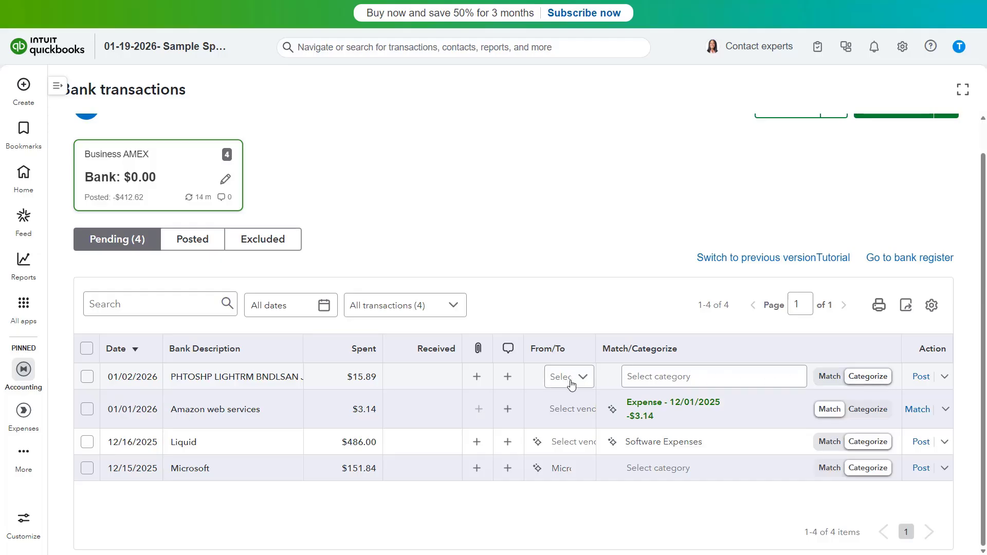
# Step: Categorize the $15.89 PHTOSHP LIGHTRM transaction dated 01/02/2026 as Software Expenses and post it
pyautogui.click(690, 383)
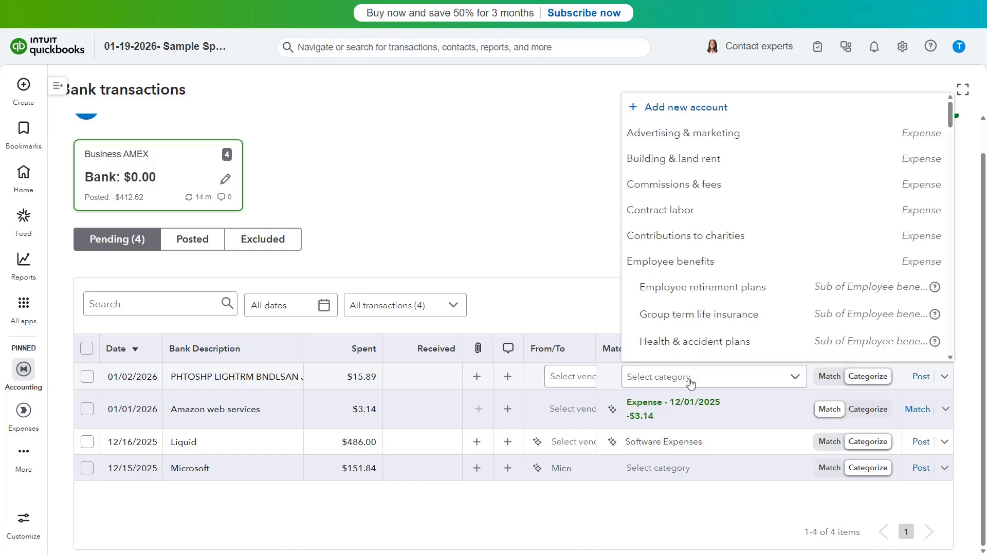
pyautogui.write('Soft')
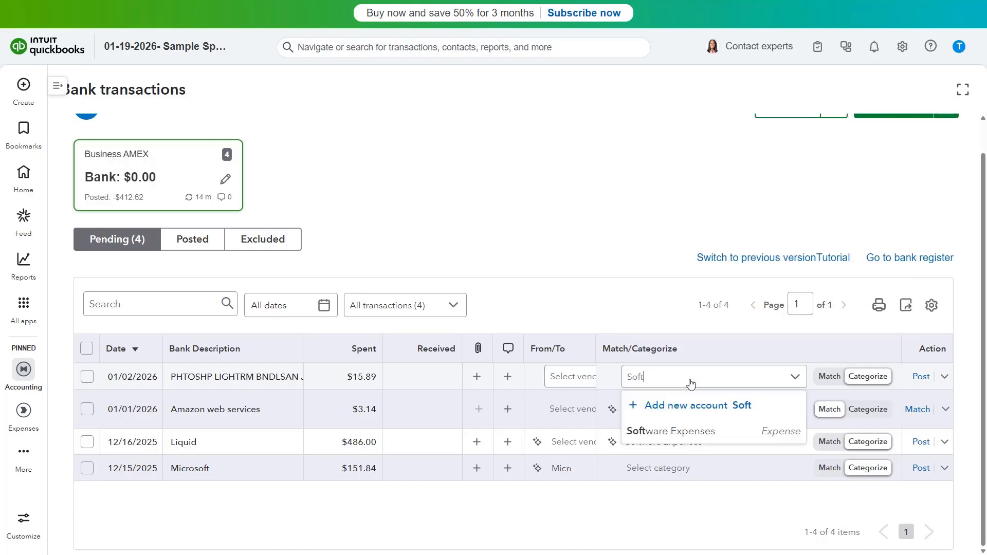
pyautogui.click(696, 430)
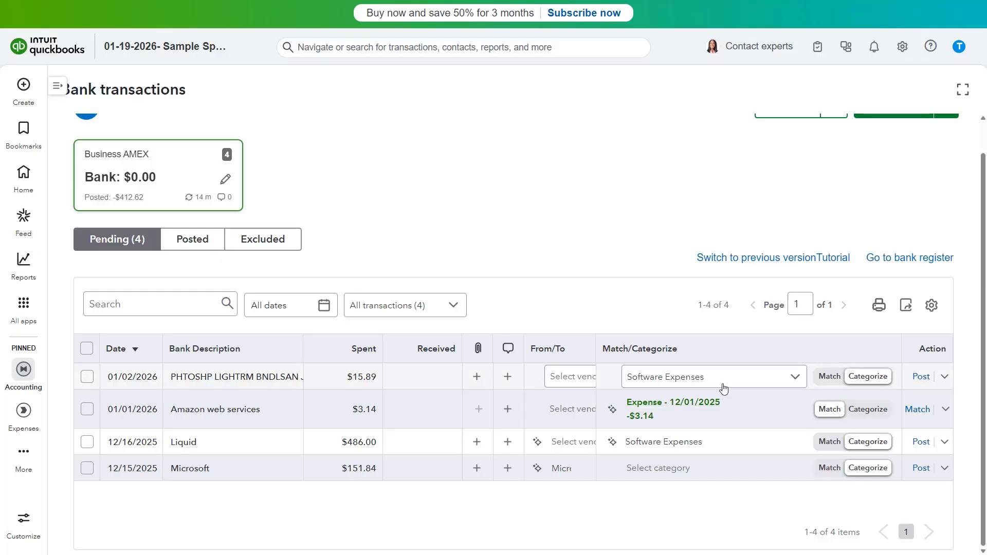
pyautogui.click(924, 383)
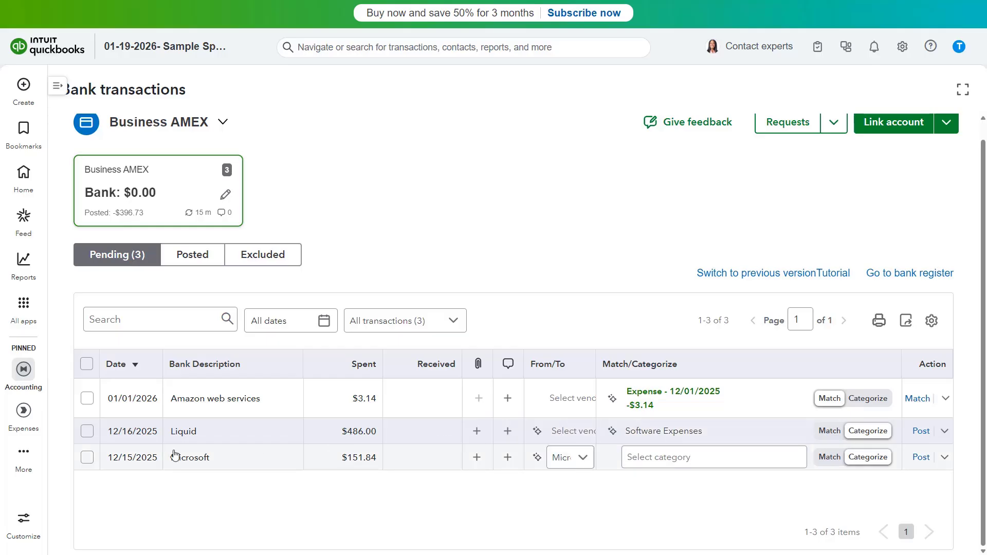
# Step: Select the pending Liquid and Microsoft transactions, examine the bulk edit options without applying any, and clear the selection
pyautogui.click(88, 459)
pyautogui.click(90, 435)
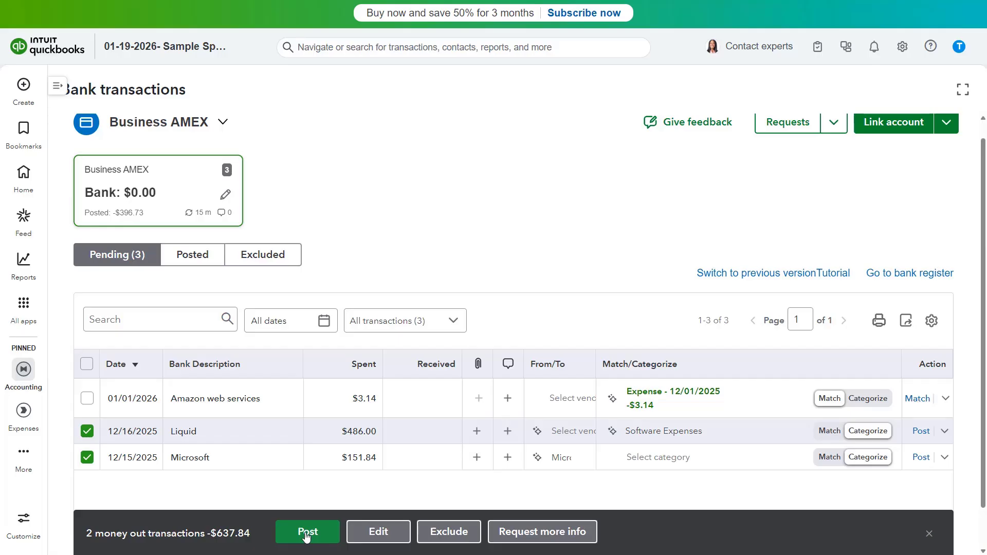
pyautogui.click(382, 537)
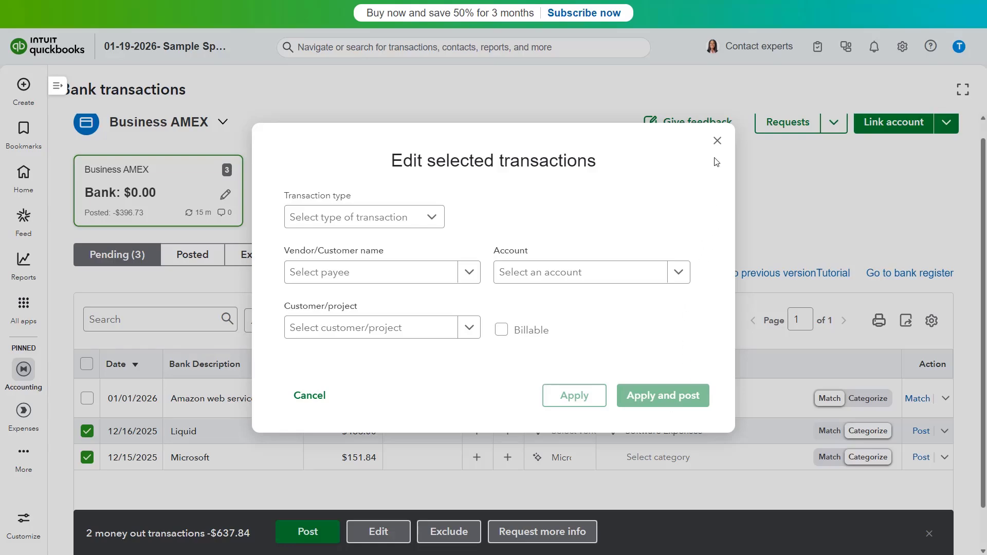
pyautogui.click(719, 141)
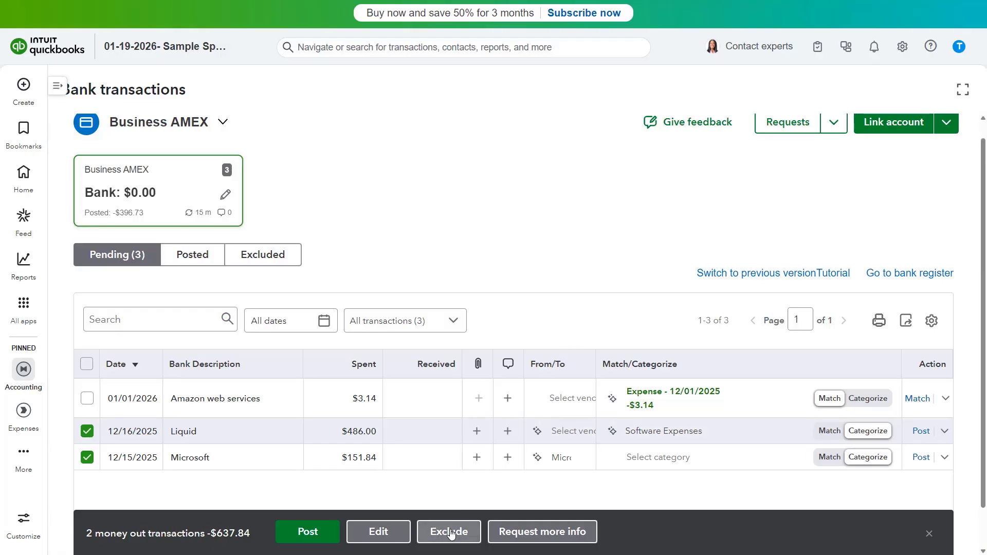
pyautogui.click(87, 457)
pyautogui.click(87, 431)
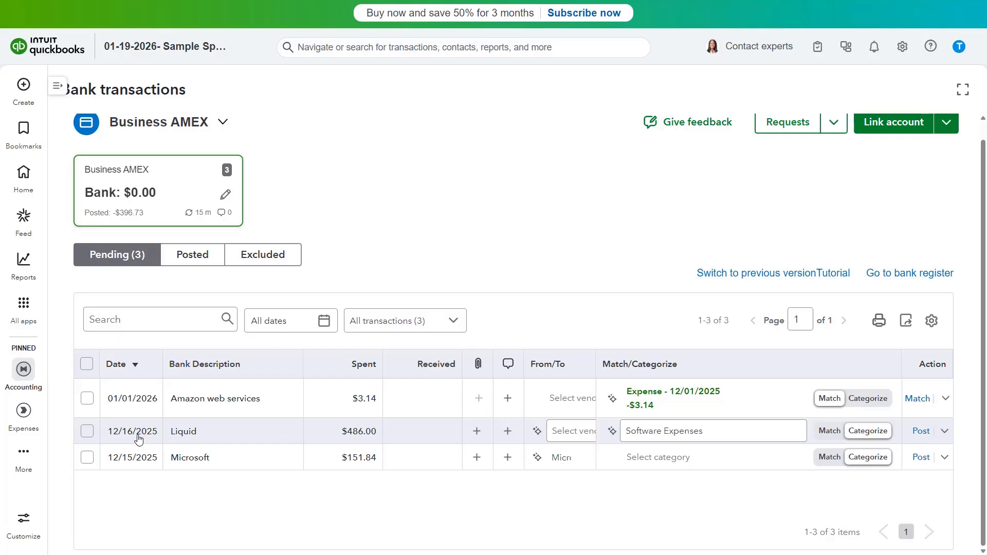
# Step: View the posted transactions, select both 12/29/2025 Microsoft entries to examine the bulk actions, and clear the selection
pyautogui.click(200, 264)
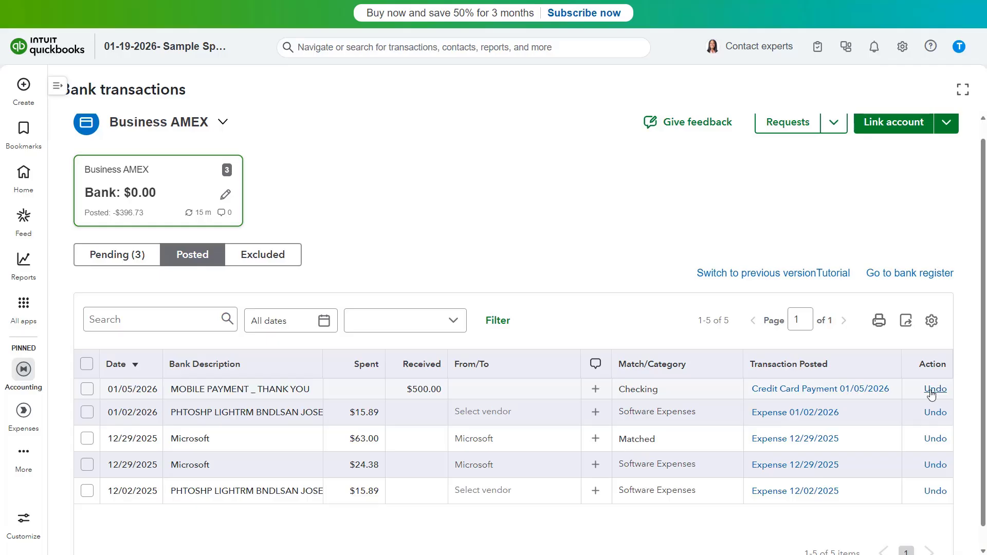
pyautogui.click(88, 442)
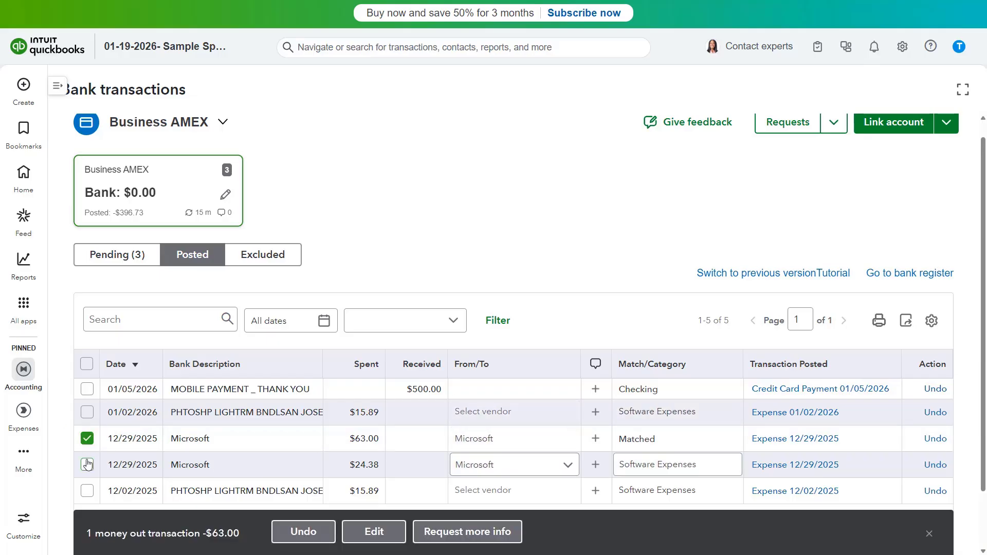
pyautogui.click(87, 466)
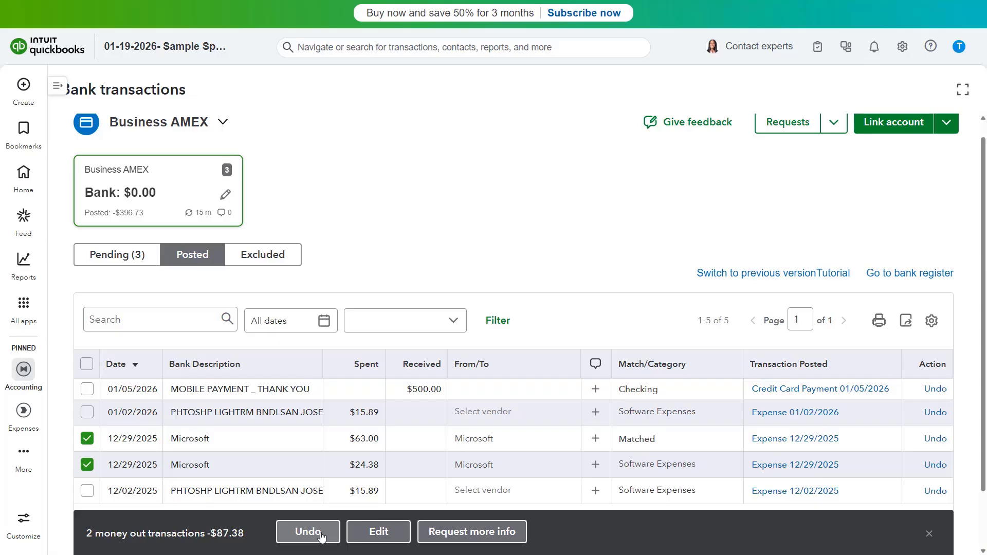
pyautogui.click(88, 466)
pyautogui.click(87, 439)
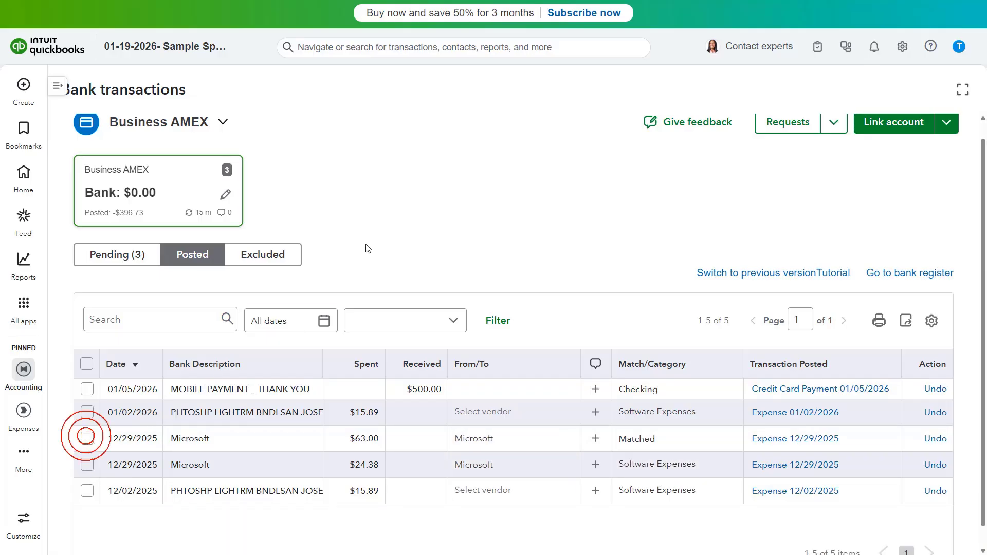